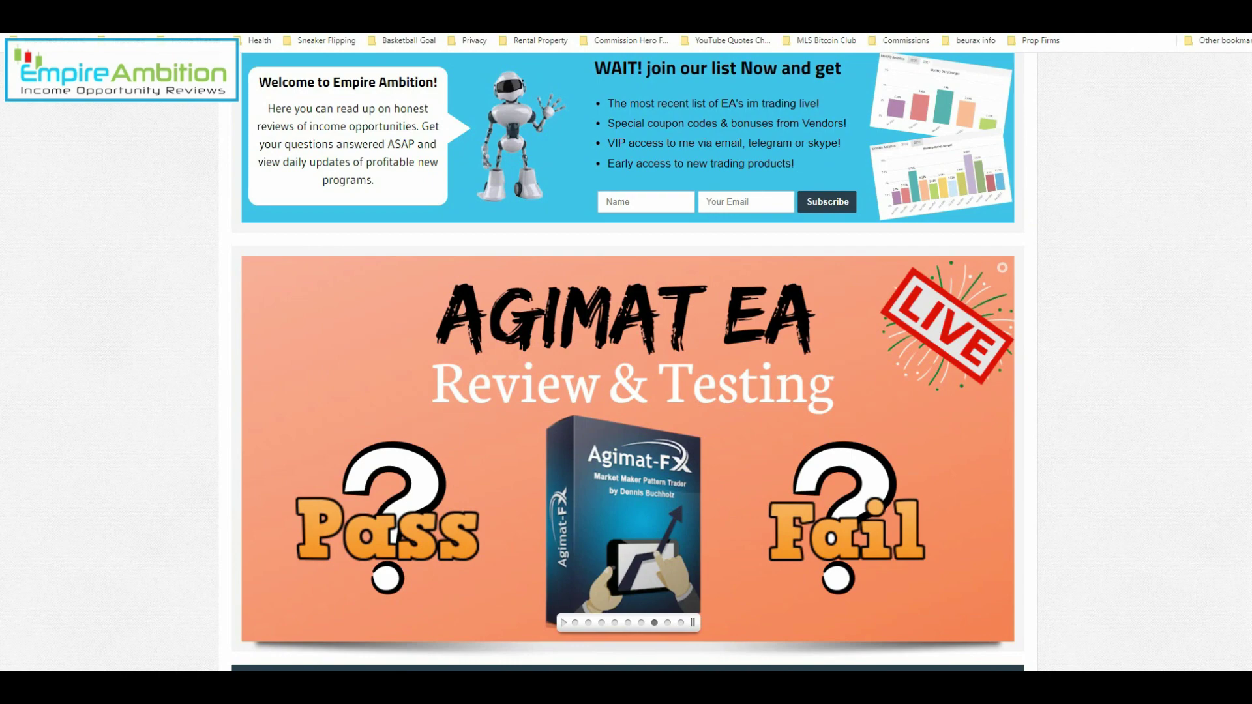
Check today's date, then follow the Agimat EA review's live chart to its Myfxbook account
left_click(1211, 671)
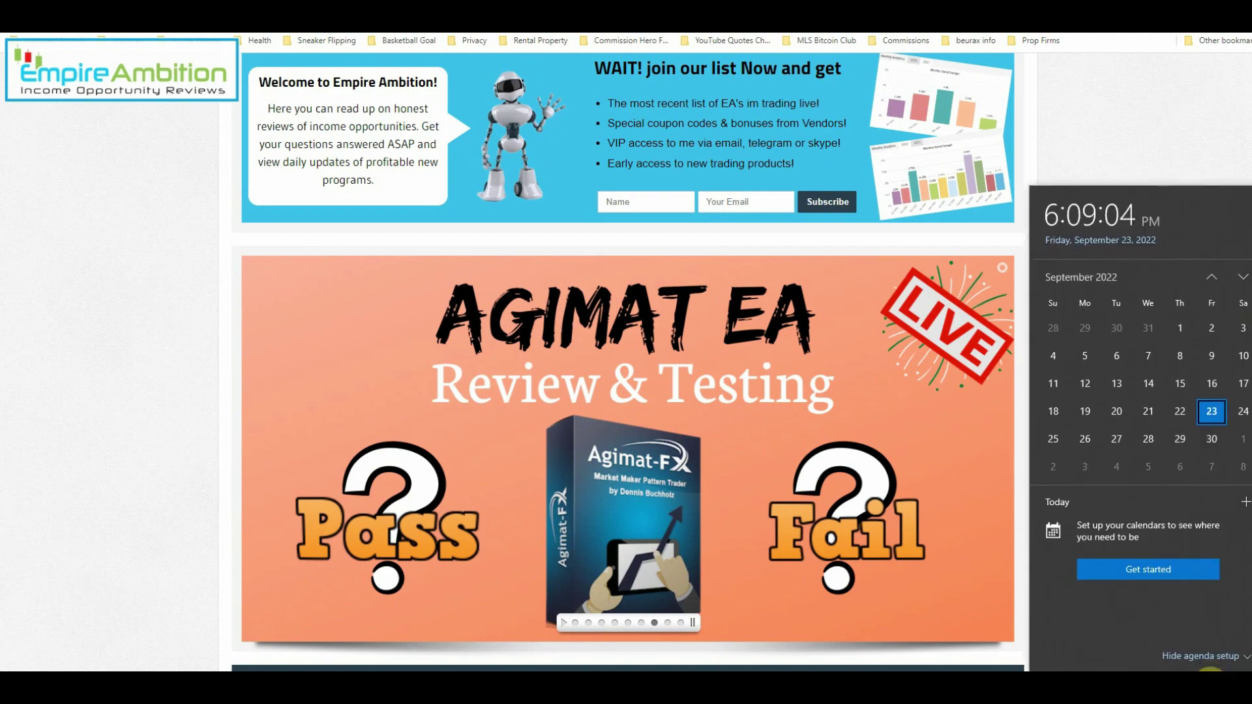
left_click(1115, 109)
mouse_move(364, 407)
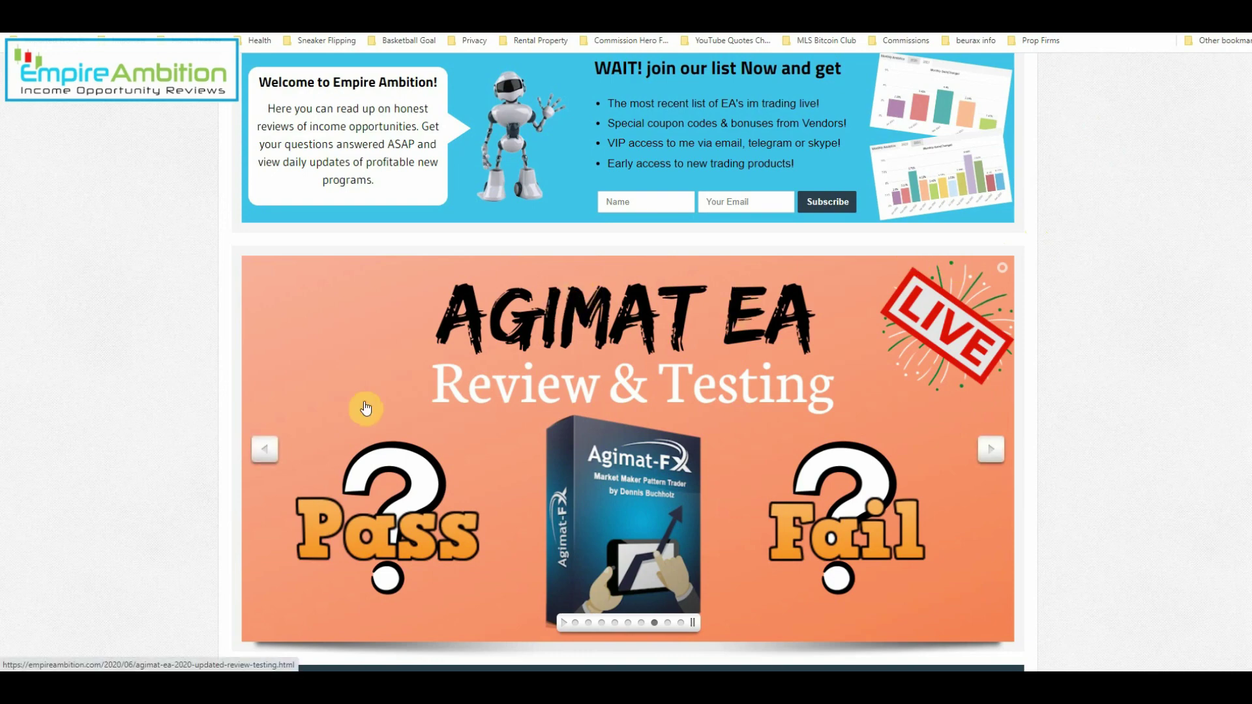
scroll(210, 400, "down", 4)
scroll(210, 385, "down", 4)
scroll(329, 336, "up", 2)
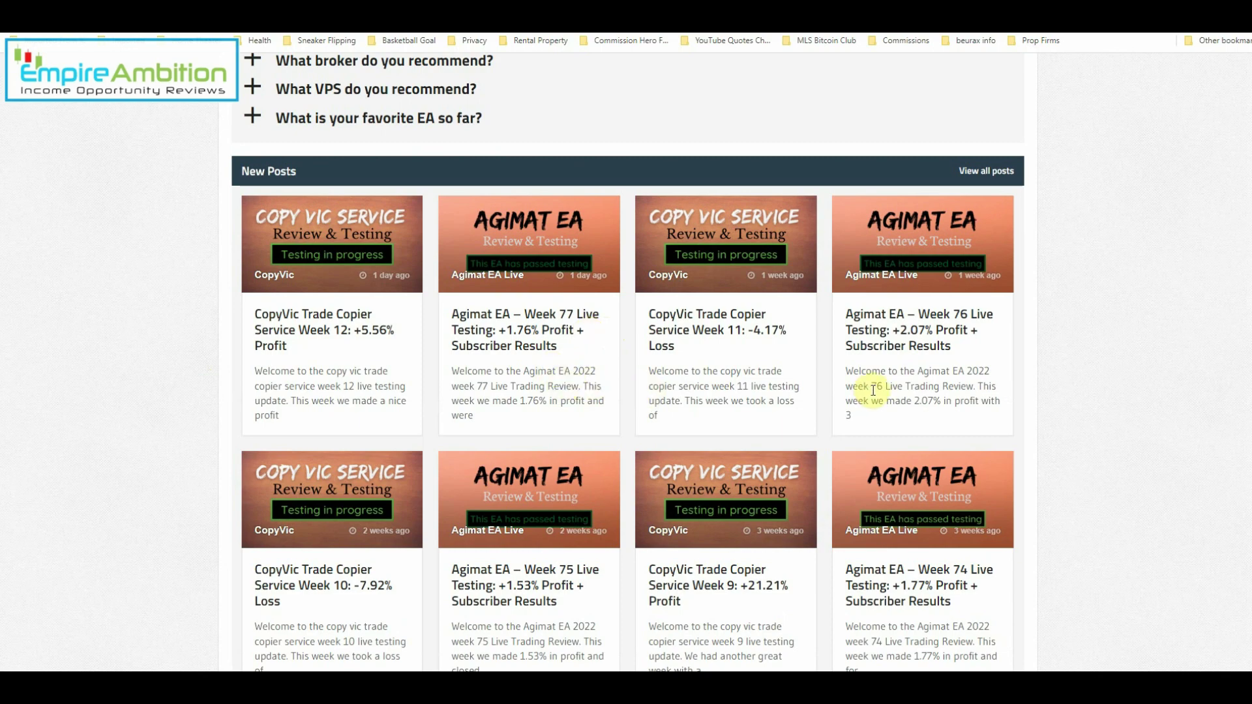
scroll(670, 525, "down", 1)
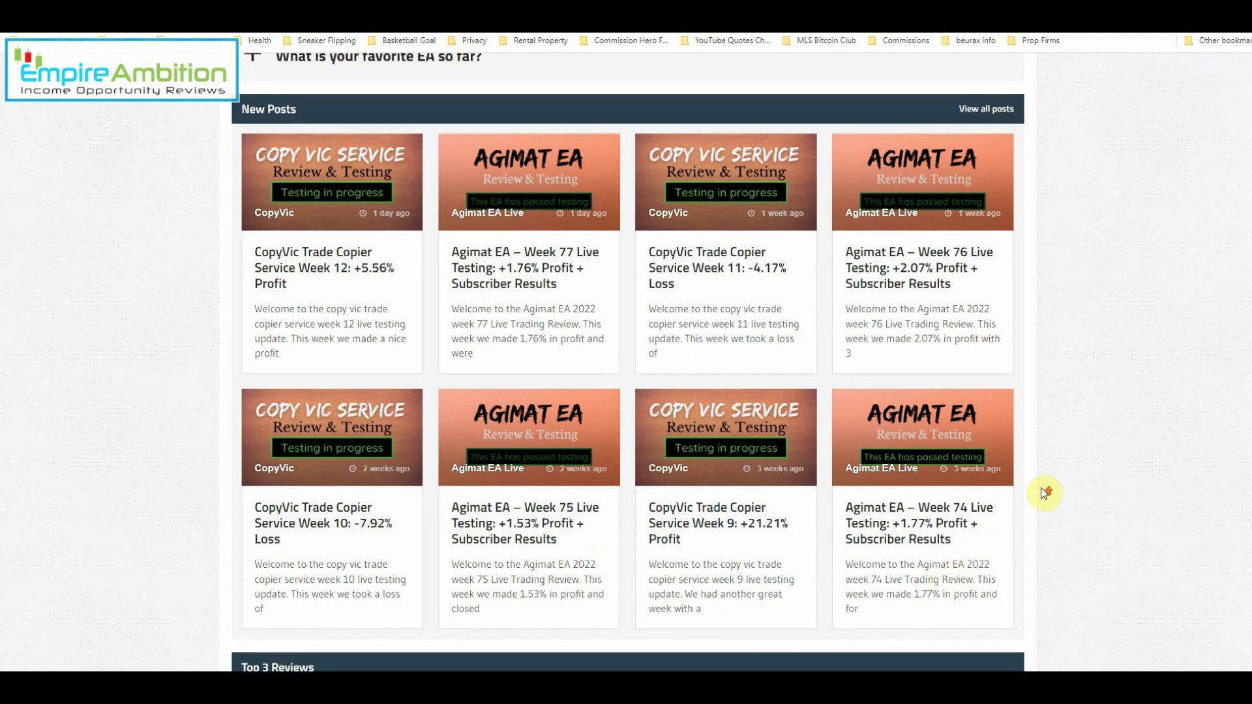
scroll(1040, 488, "up", 3)
scroll(1041, 488, "up", 5)
scroll(1041, 488, "down", 1)
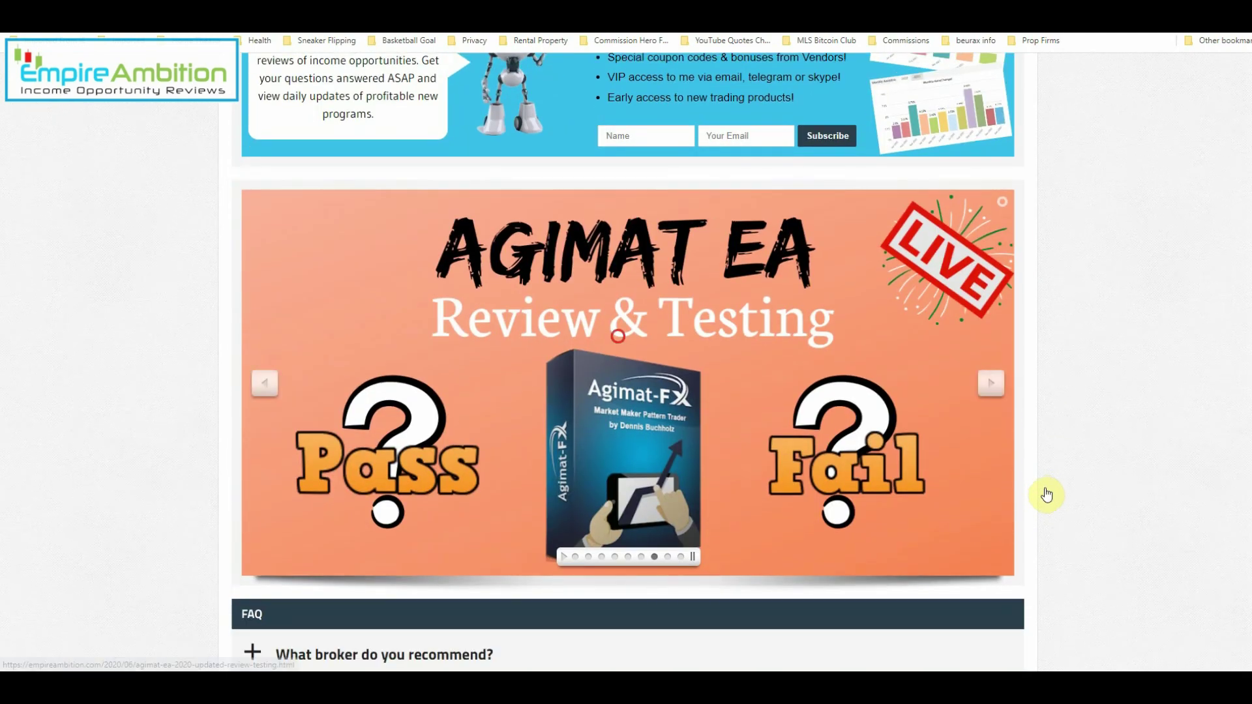
left_click(618, 337)
scroll(834, 405, "down", 2)
scroll(834, 405, "down", 3)
scroll(834, 405, "down", 4)
scroll(830, 402, "down", 3)
scroll(830, 402, "down", 3)
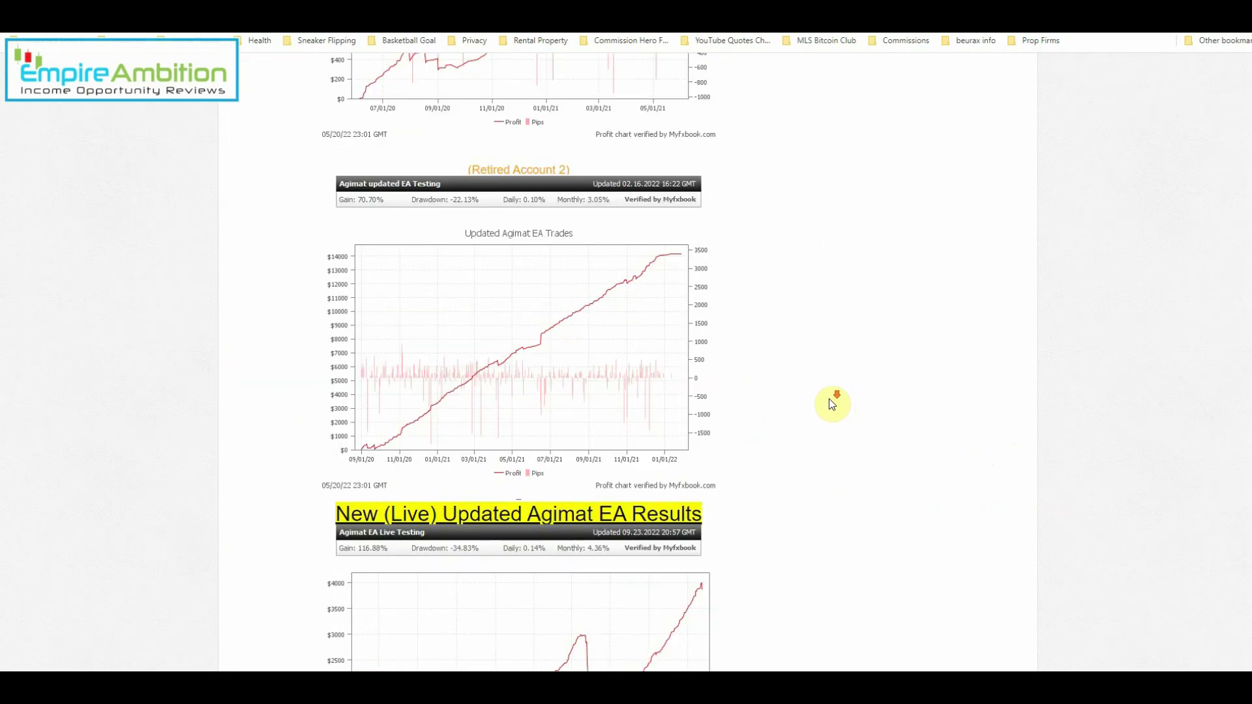
scroll(830, 402, "down", 2)
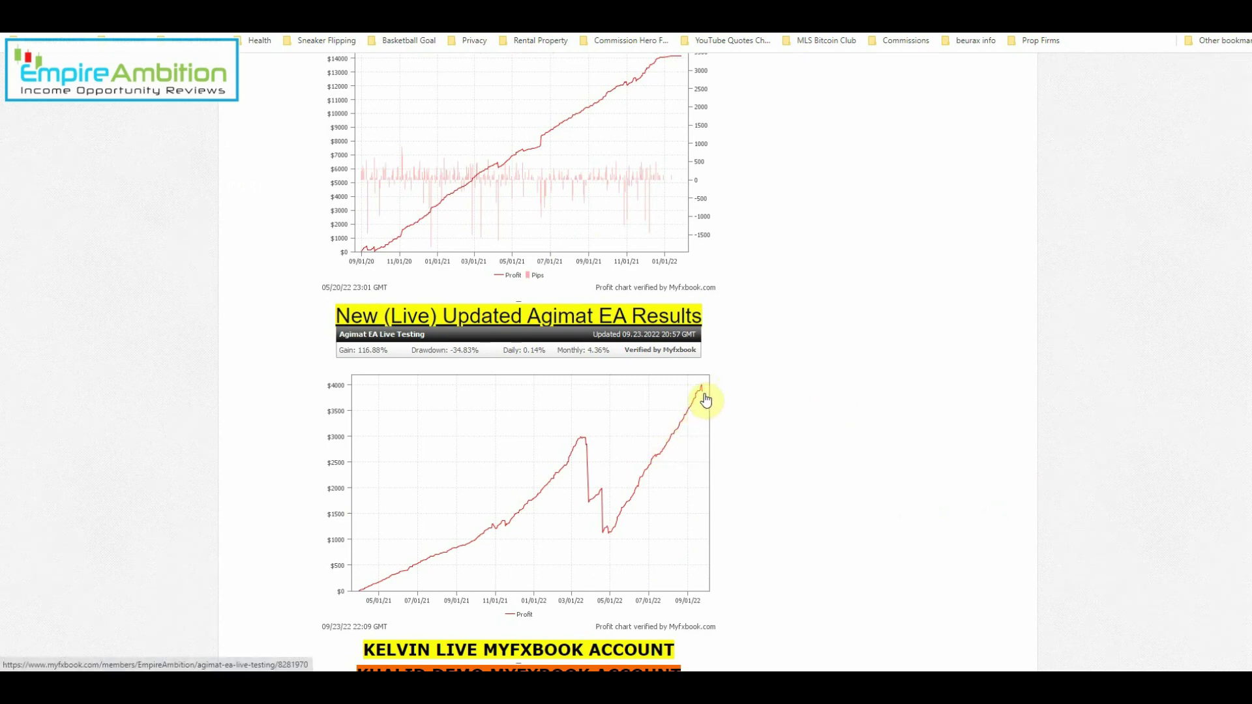
left_click(545, 406)
scroll(332, 412, "down", 3)
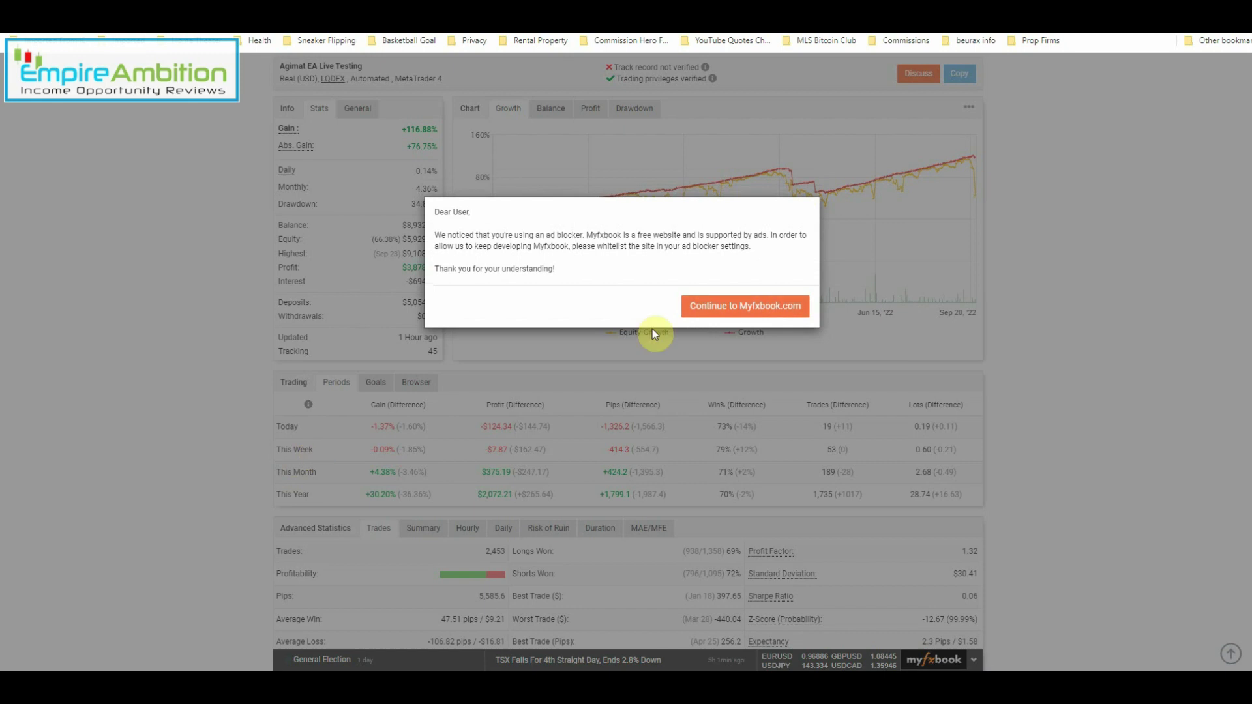
left_click(697, 311)
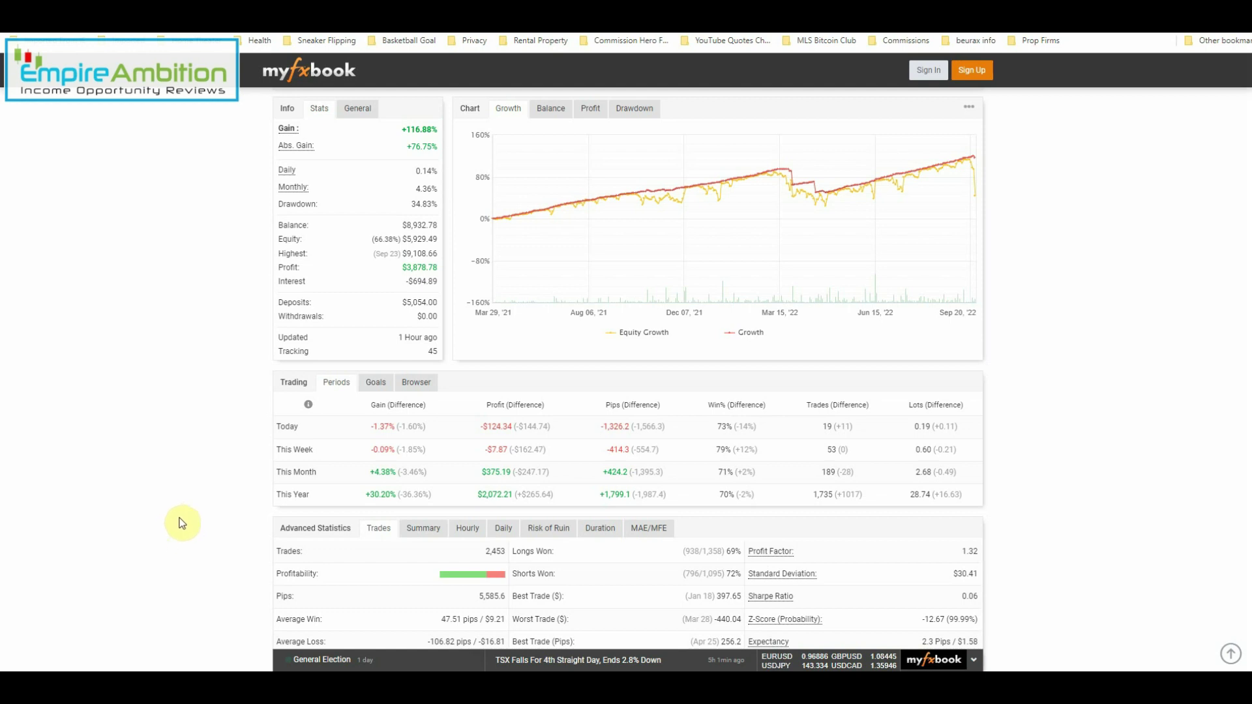
scroll(186, 513, "down", 5)
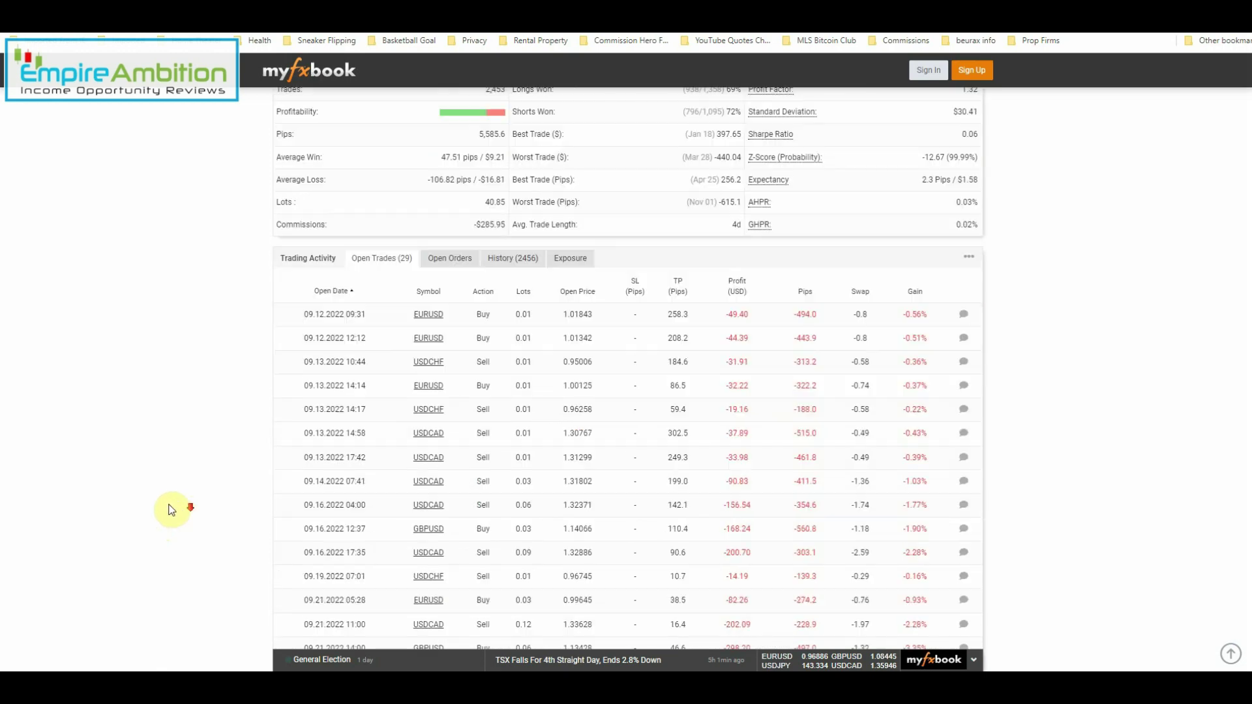
scroll(167, 494, "down", 5)
scroll(144, 479, "down", 3)
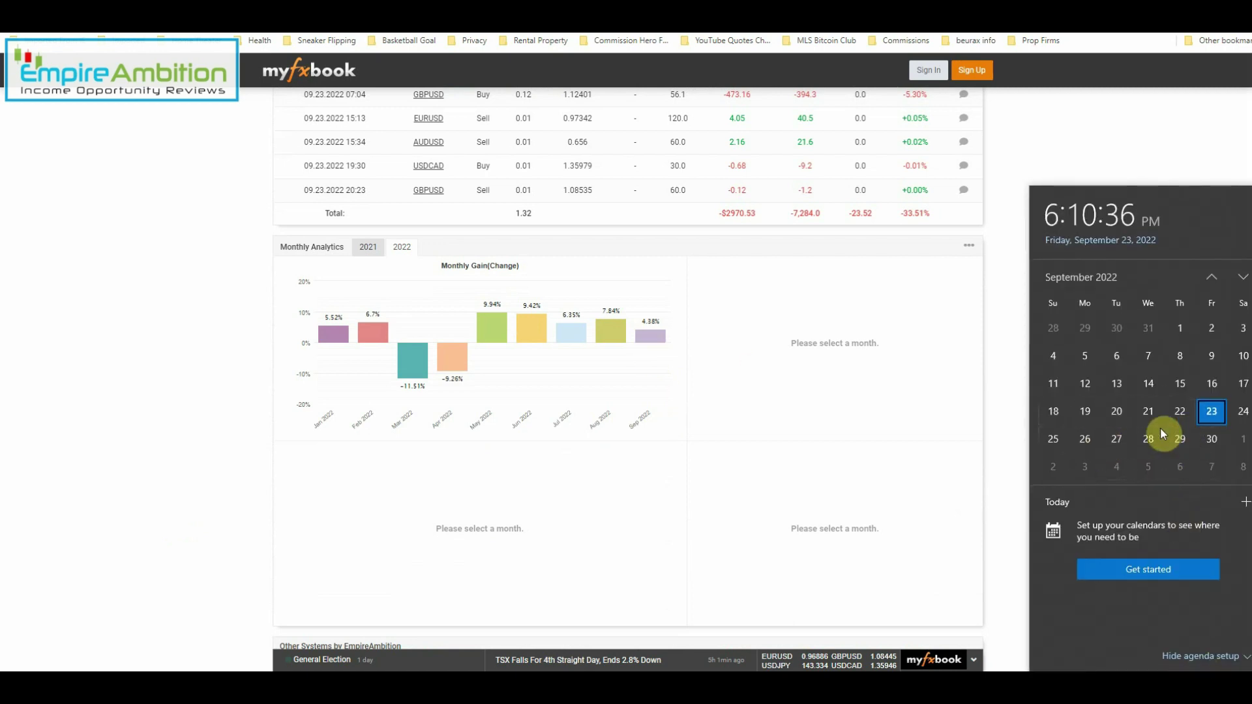
left_click(1000, 414)
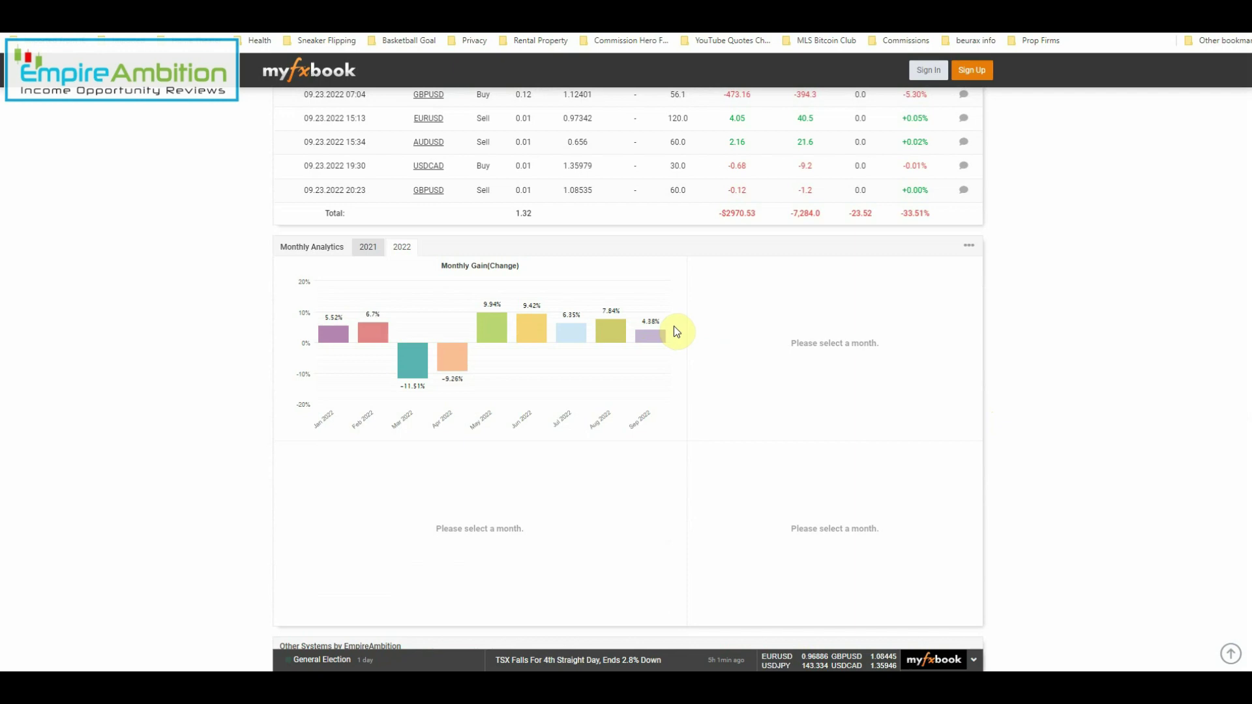
scroll(674, 332, "up", 1)
scroll(665, 328, "up", 5)
scroll(664, 324, "up", 5)
scroll(663, 323, "up", 5)
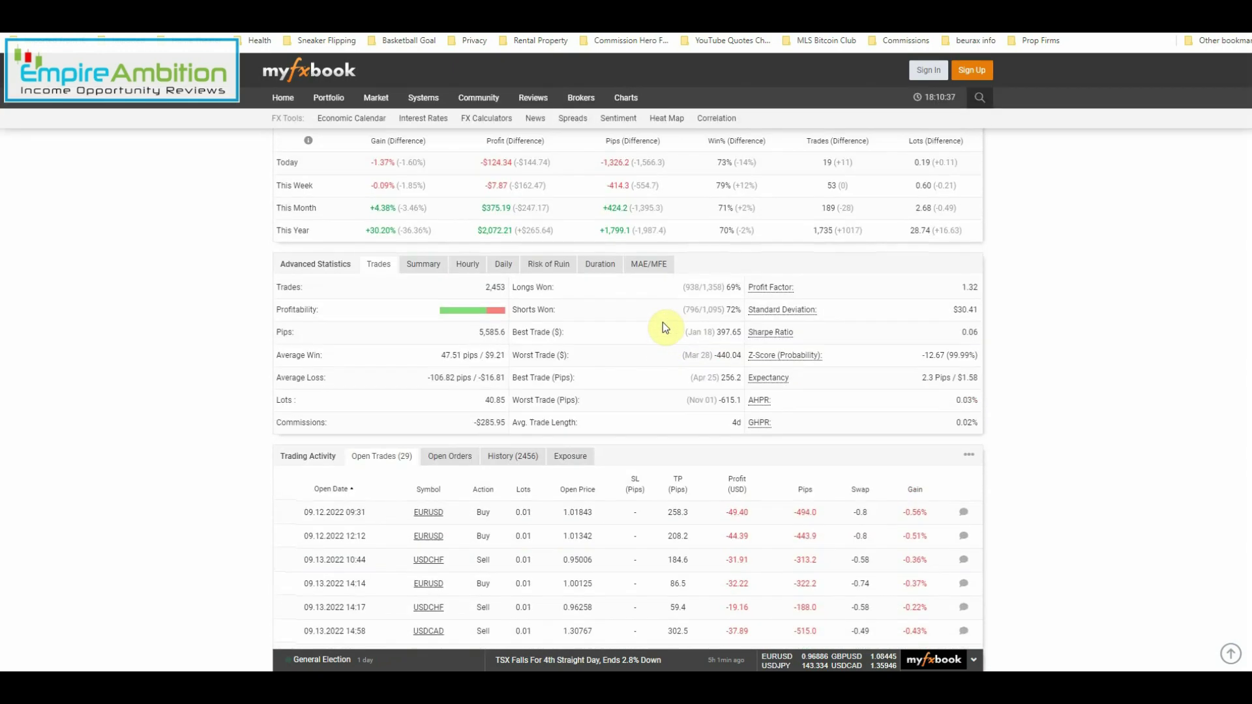
scroll(662, 322, "up", 1)
scroll(659, 325, "up", 2)
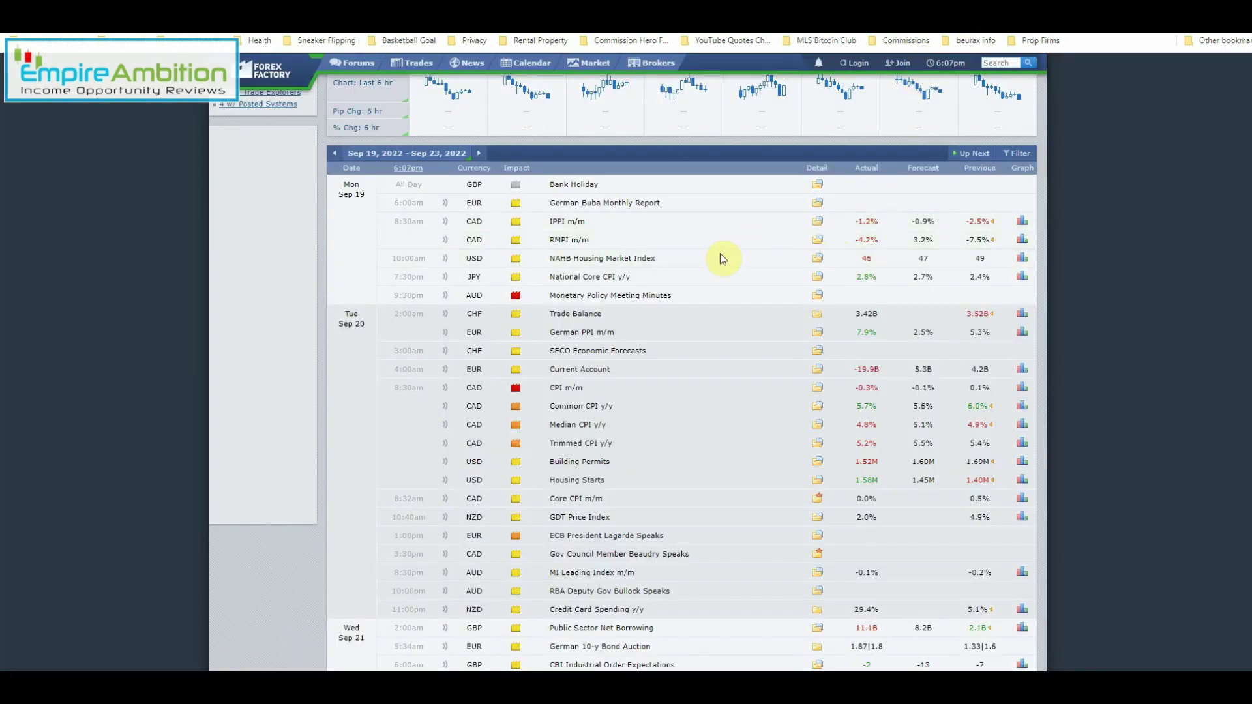
scroll(768, 250, "down", 1)
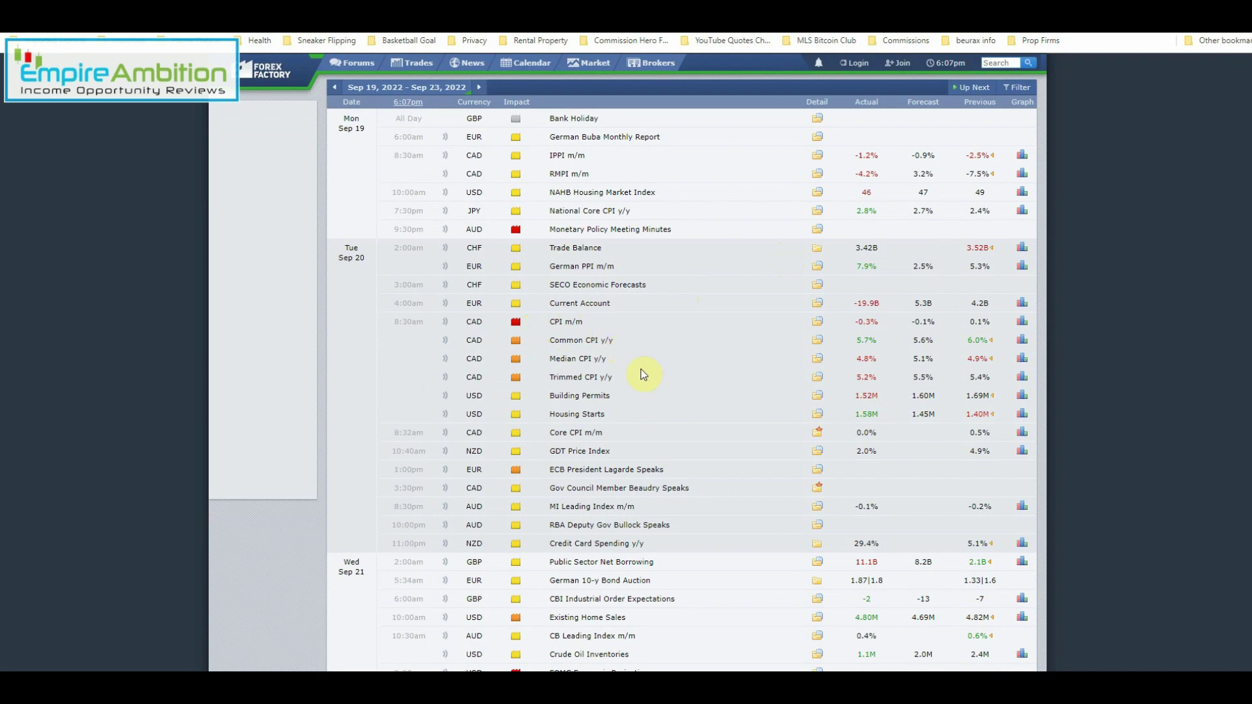
scroll(641, 373, "down", 4)
scroll(651, 405, "down", 1)
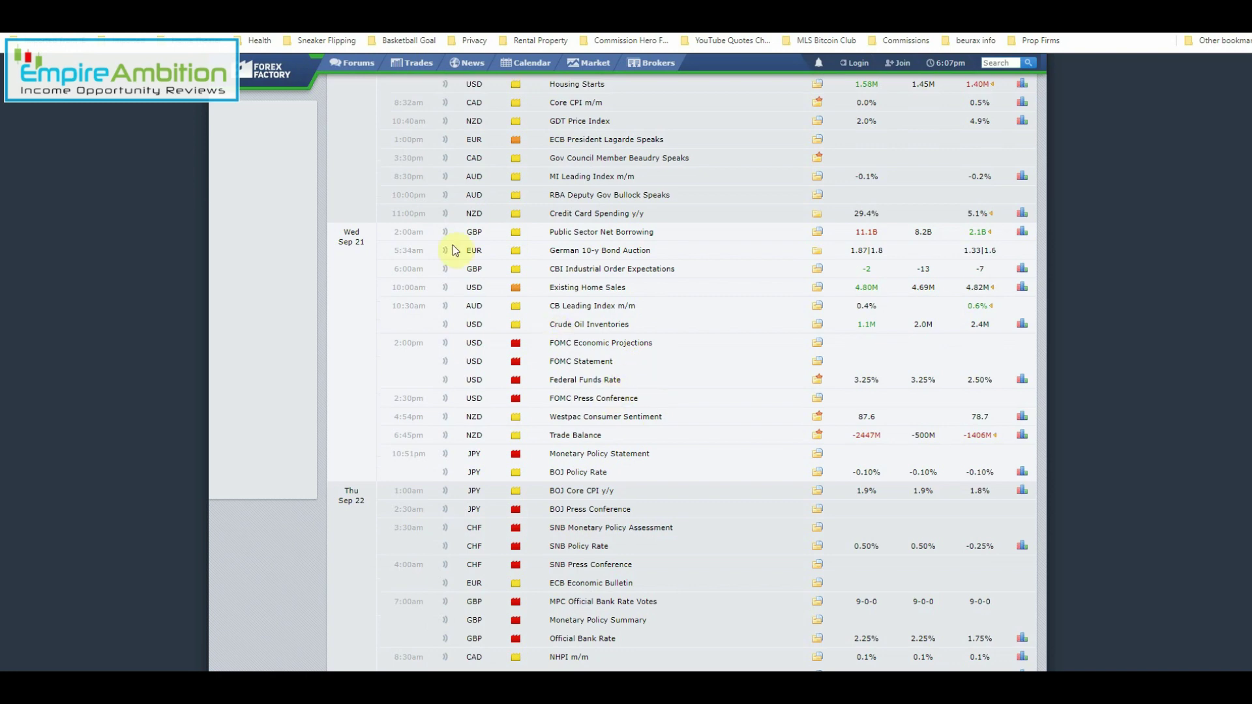
scroll(779, 344, "down", 3)
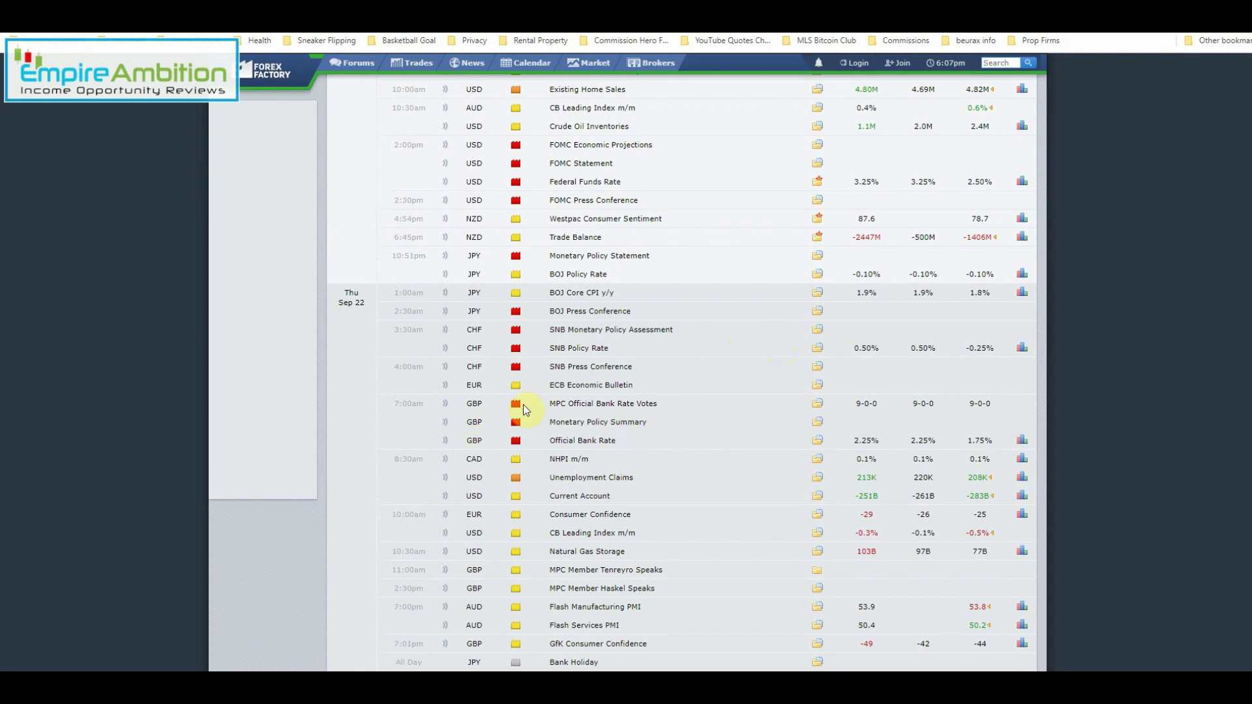
scroll(626, 382, "down", 2)
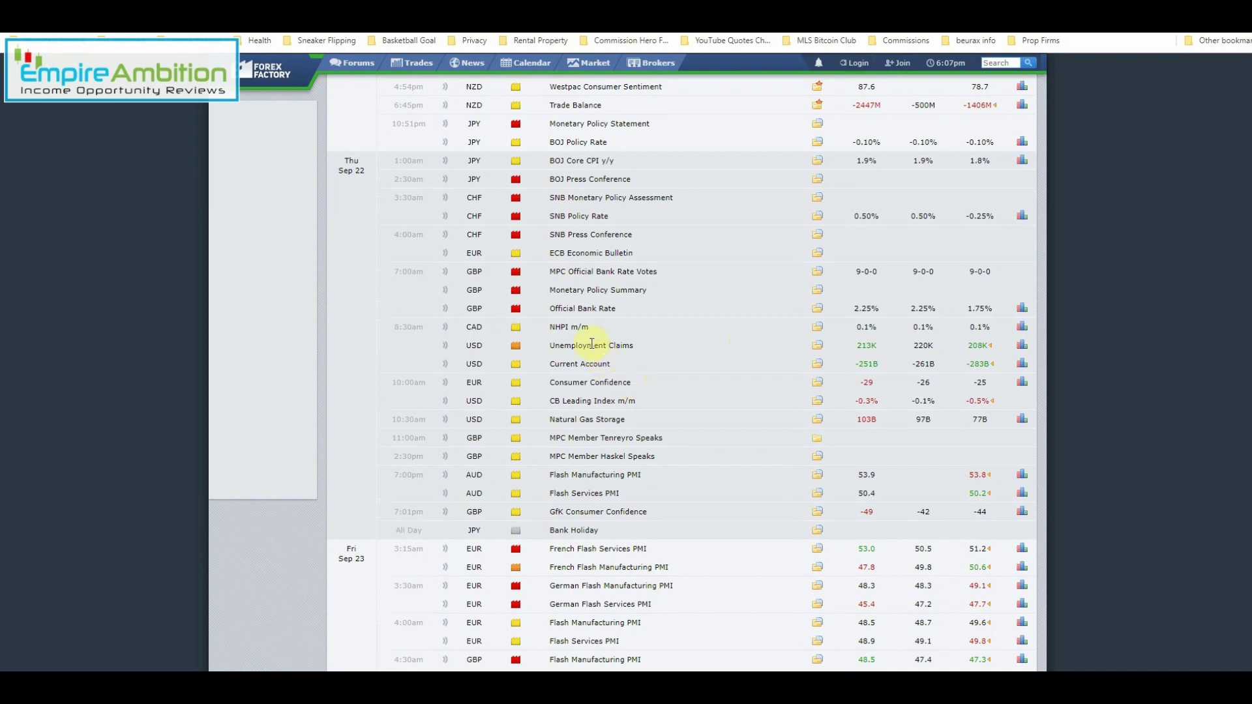
scroll(754, 478, "down", 1)
scroll(754, 478, "down", 2)
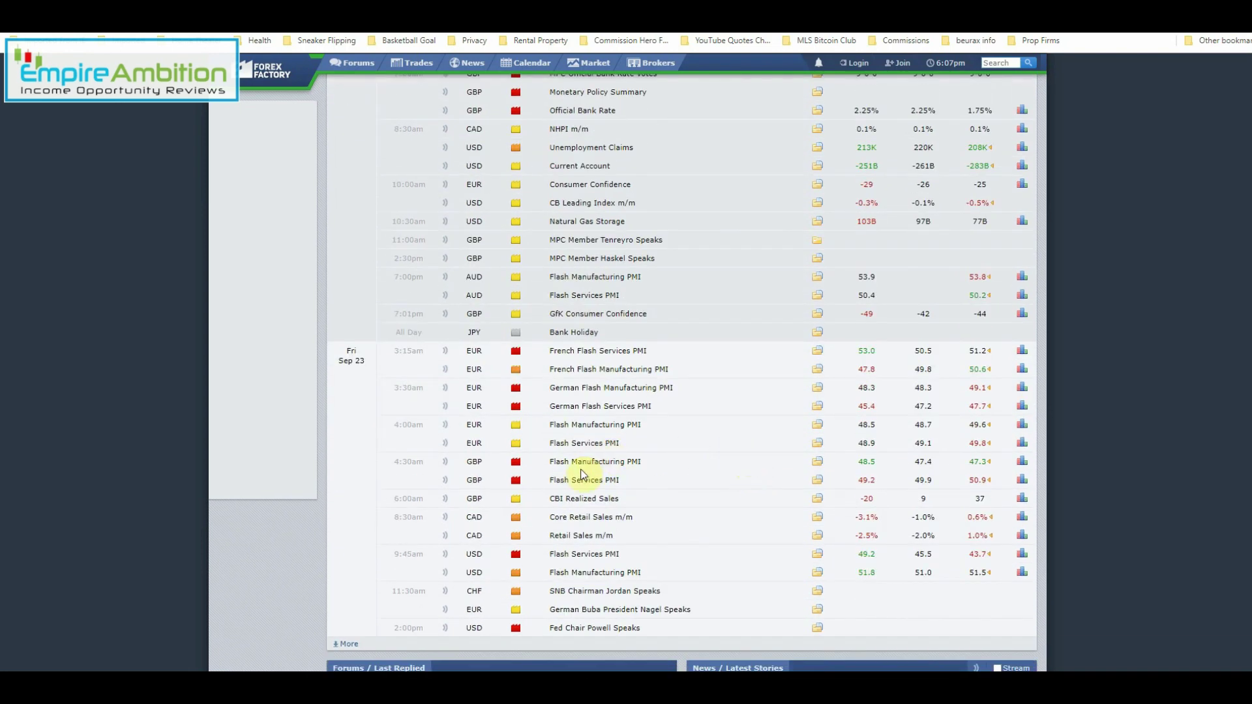
scroll(748, 488, "down", 1)
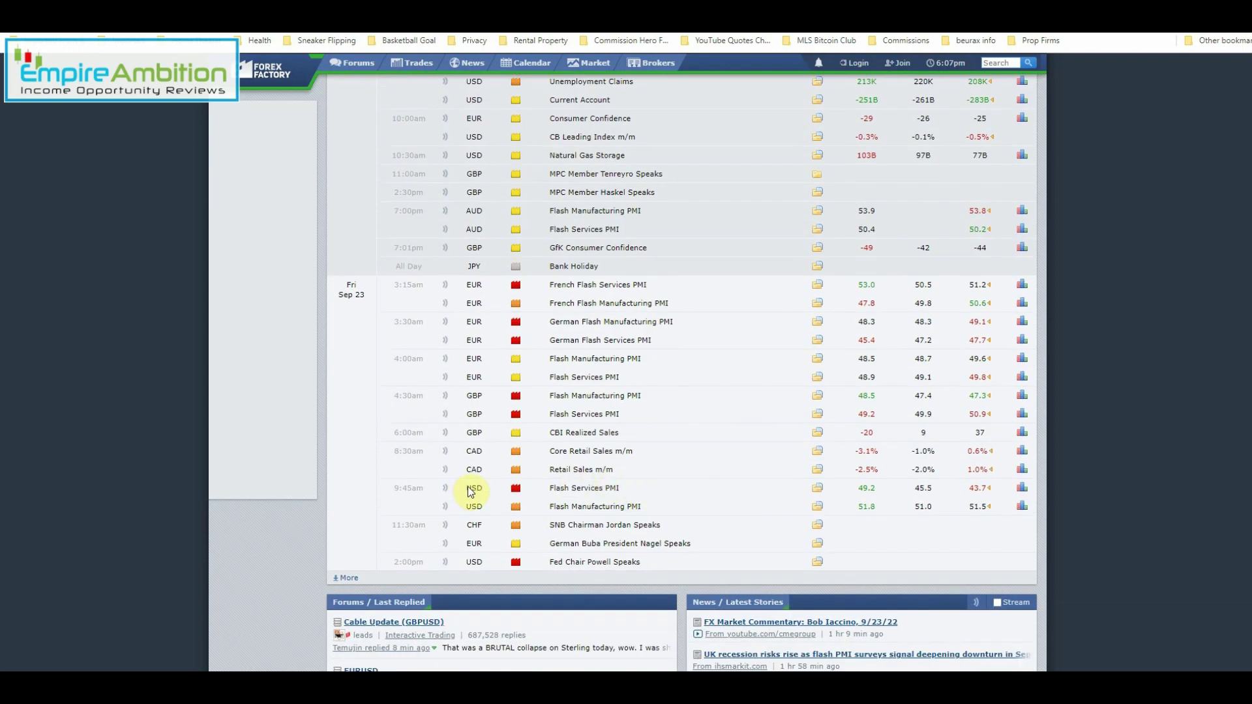
scroll(663, 495, "down", 2)
scroll(691, 483, "up", 4)
scroll(680, 469, "up", 3)
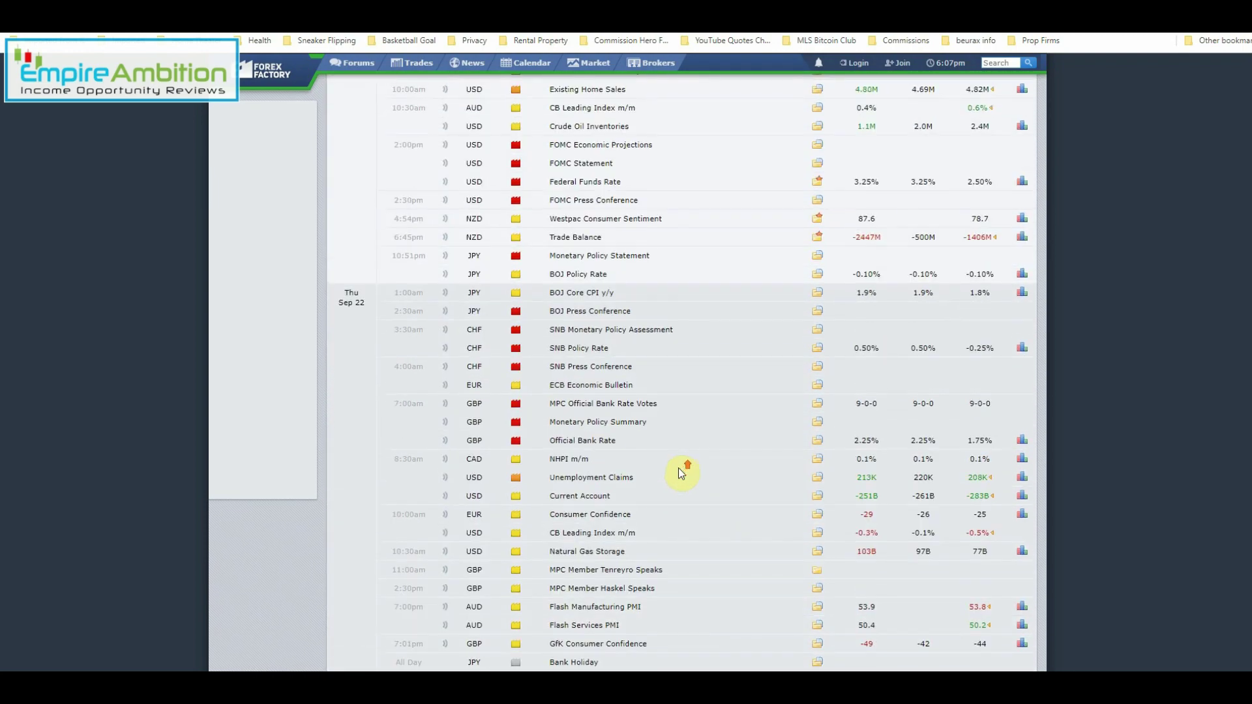
scroll(678, 468, "down", 3)
scroll(548, 445, "down", 2)
scroll(587, 335, "up", 2)
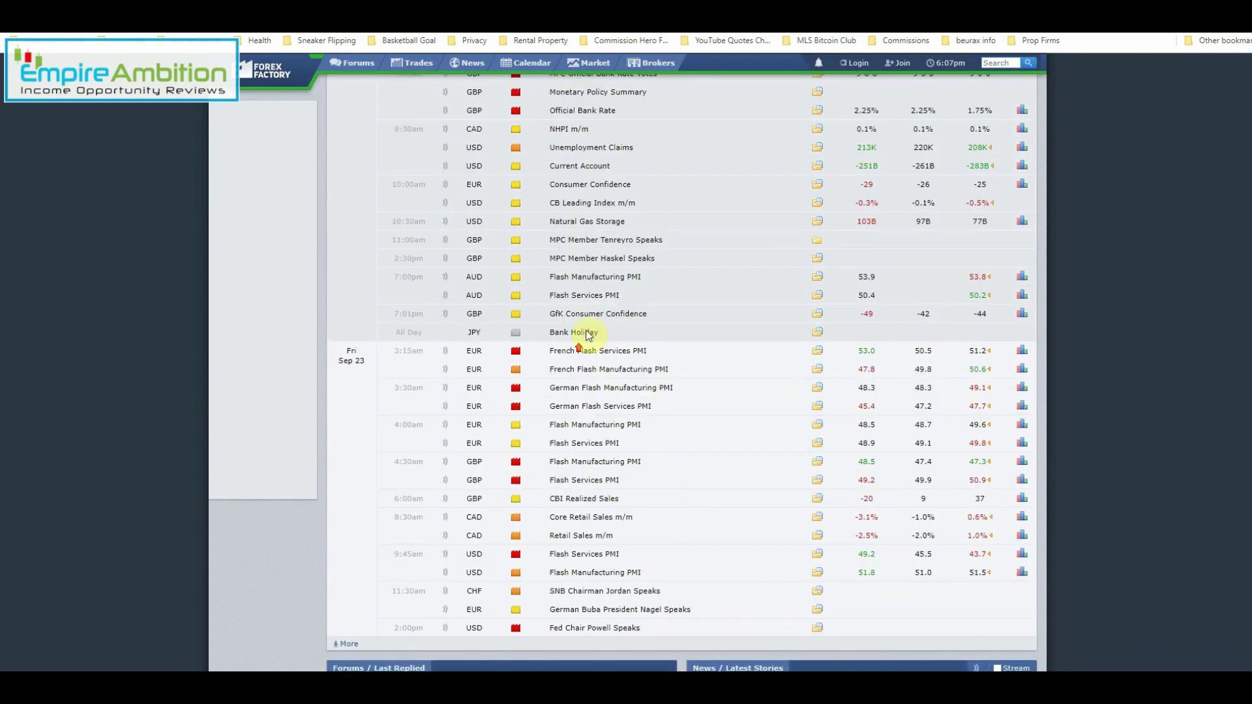
scroll(586, 336, "up", 5)
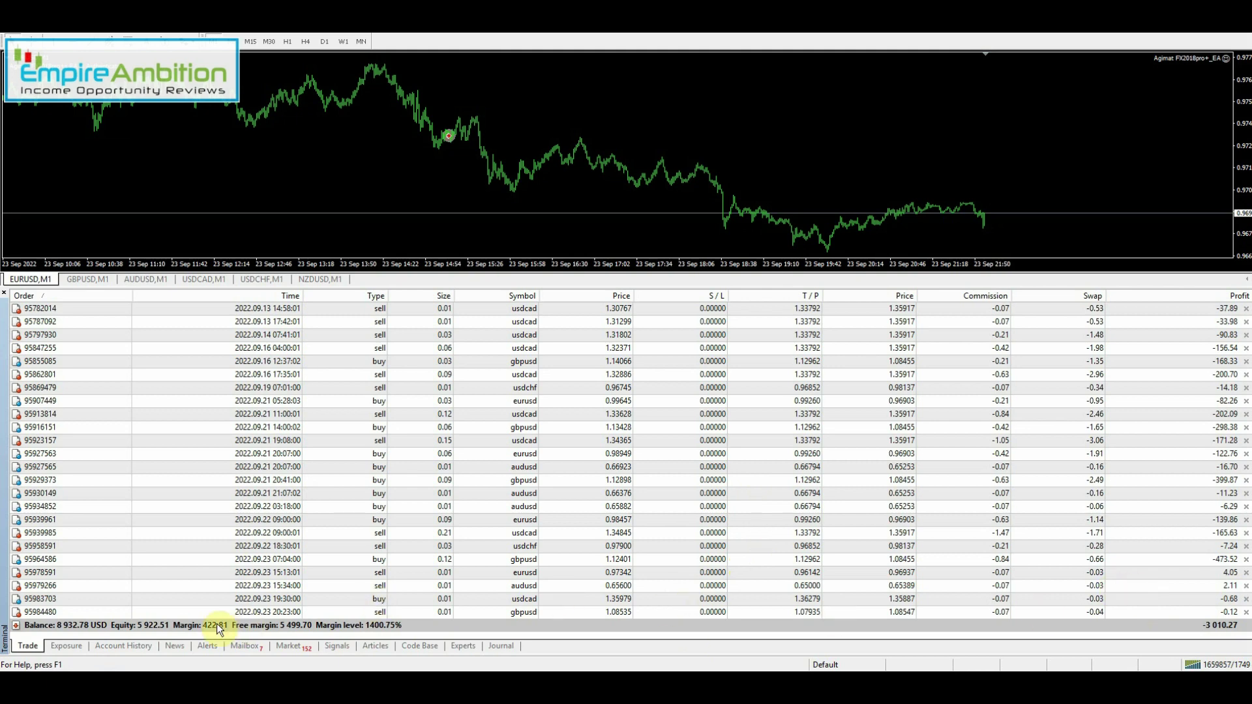
Show the Account History of closed orders, mostly small mid-September 2022 profits
left_click(135, 647)
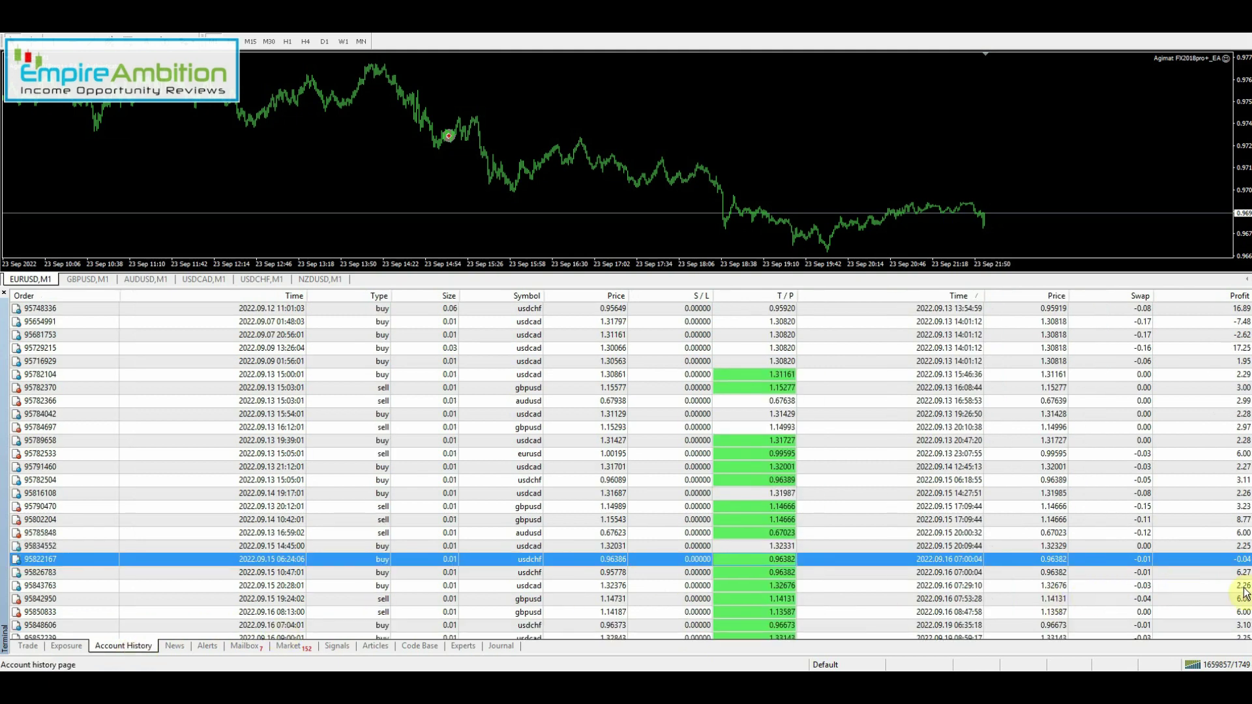
scroll(1243, 617, "down", 1)
scroll(1242, 616, "down", 1)
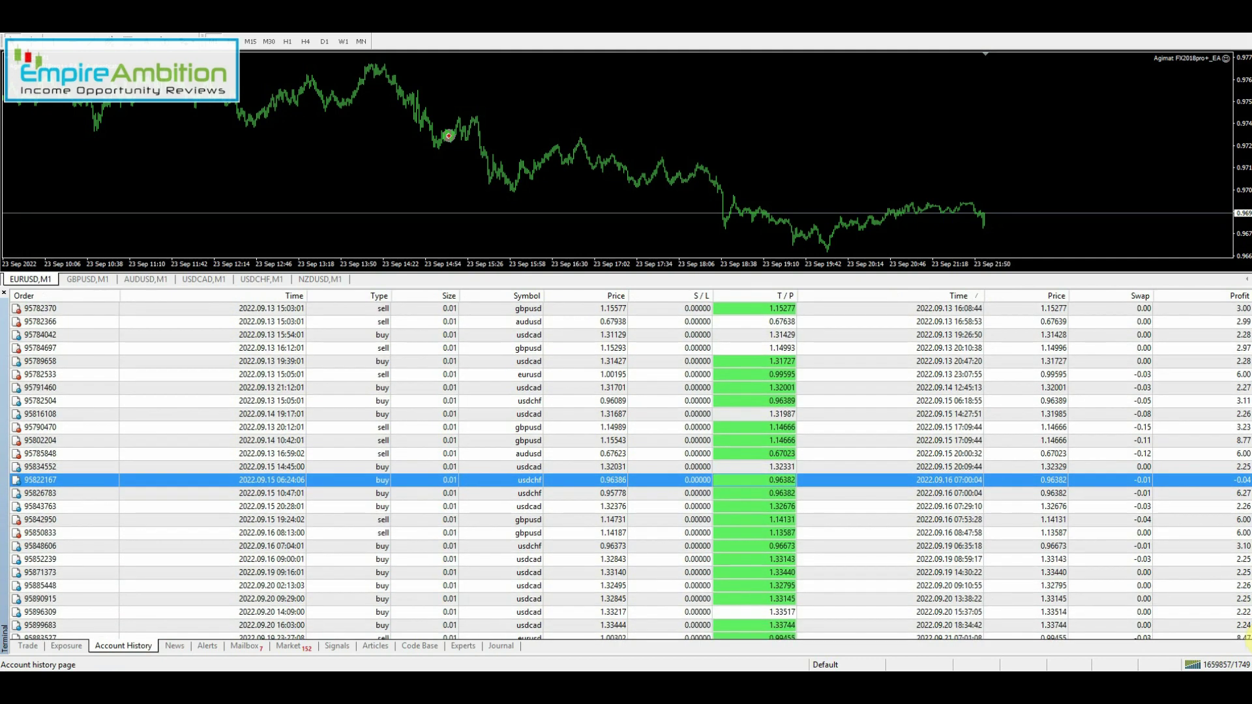
scroll(1243, 616, "down", 1)
Check the date, then inspect usdchf trade 95848606 and the audusd trades, including the 45.06 winner
left_click(1234, 666)
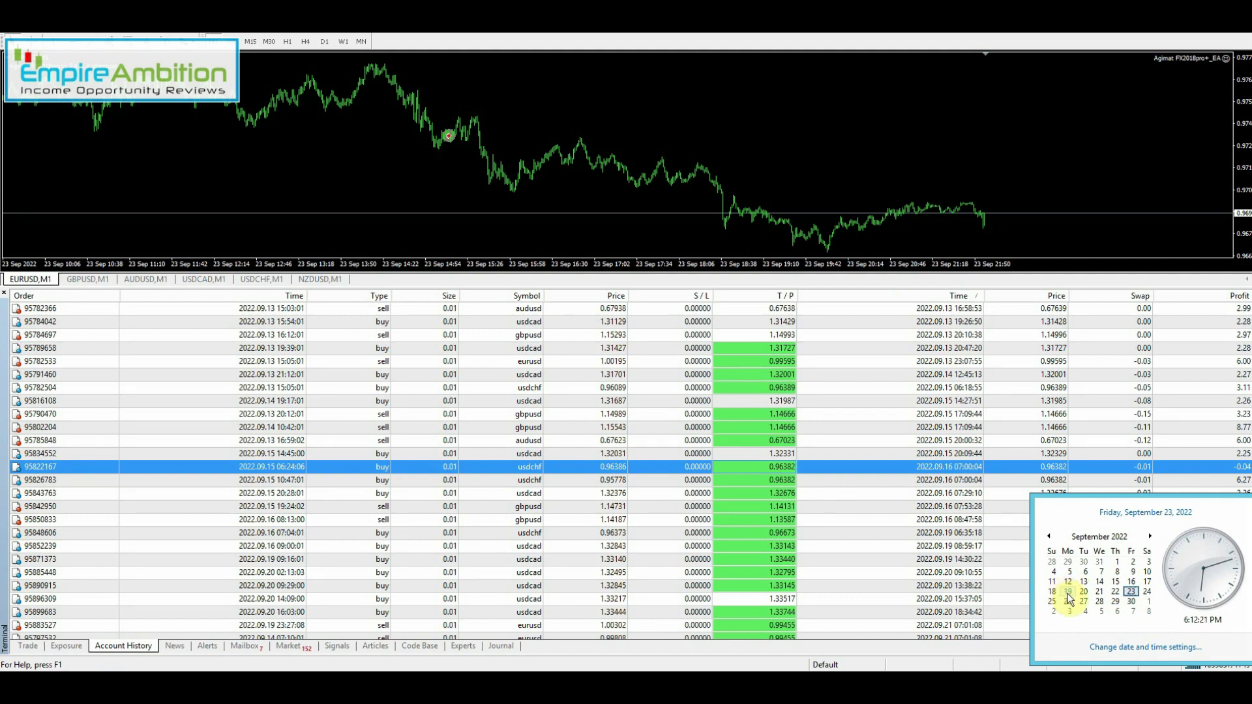
left_click(1081, 207)
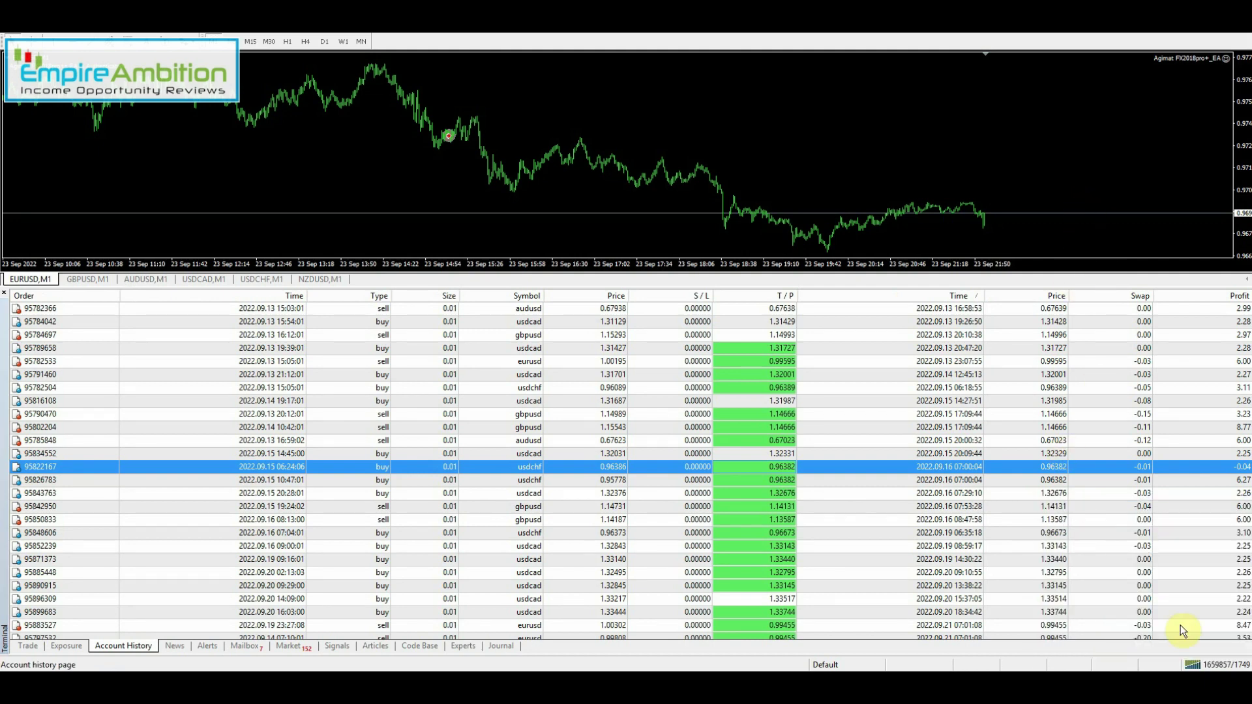
scroll(1244, 638, "down", 3)
scroll(631, 473, "down", 2)
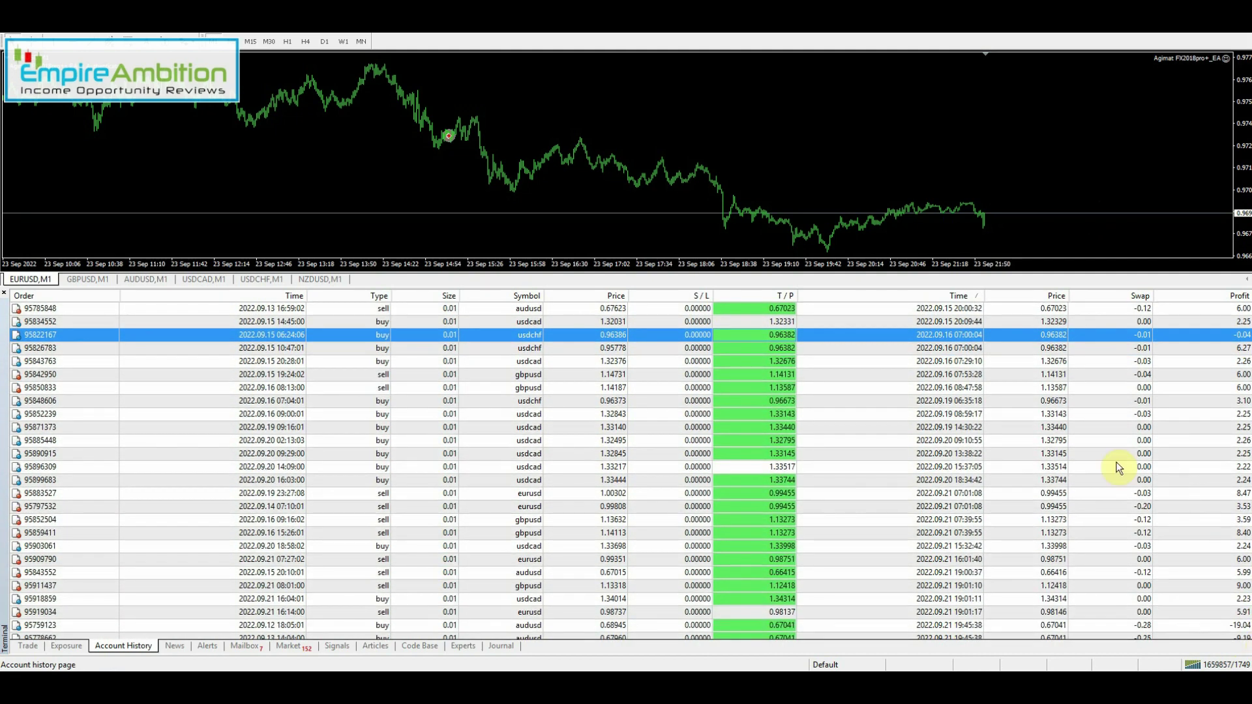
left_click(974, 403)
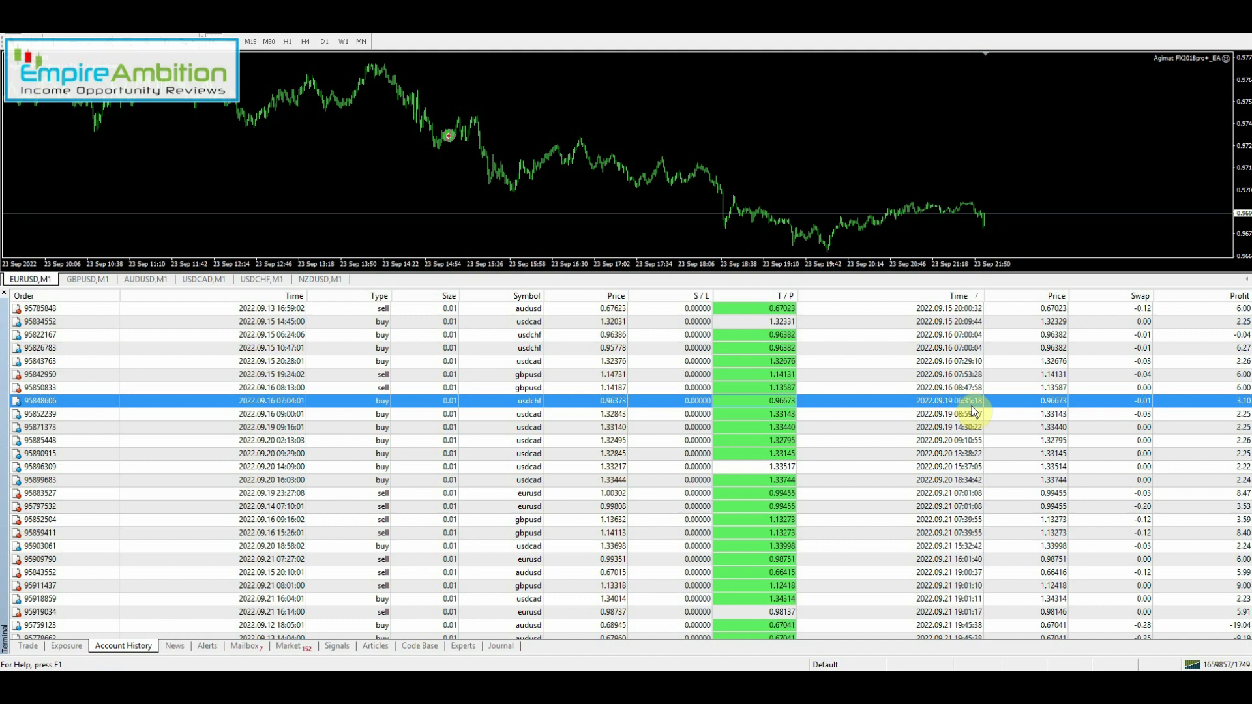
scroll(626, 470, "down", 1)
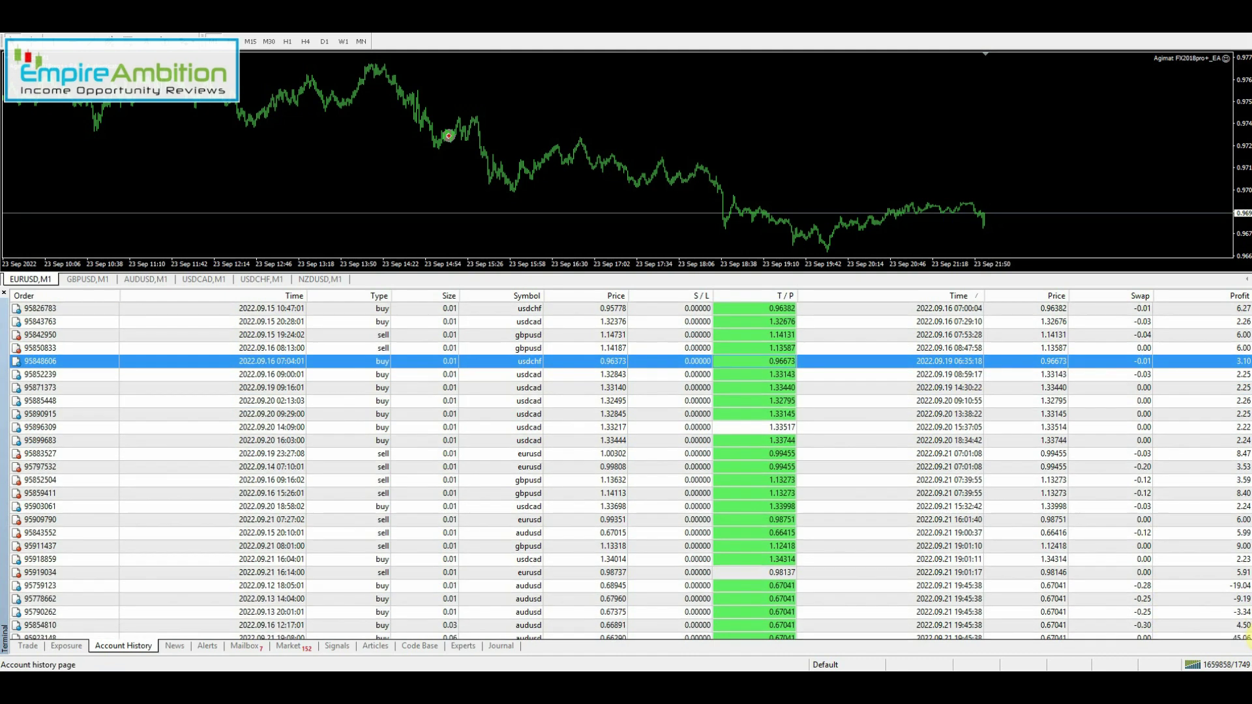
scroll(625, 470, "down", 1)
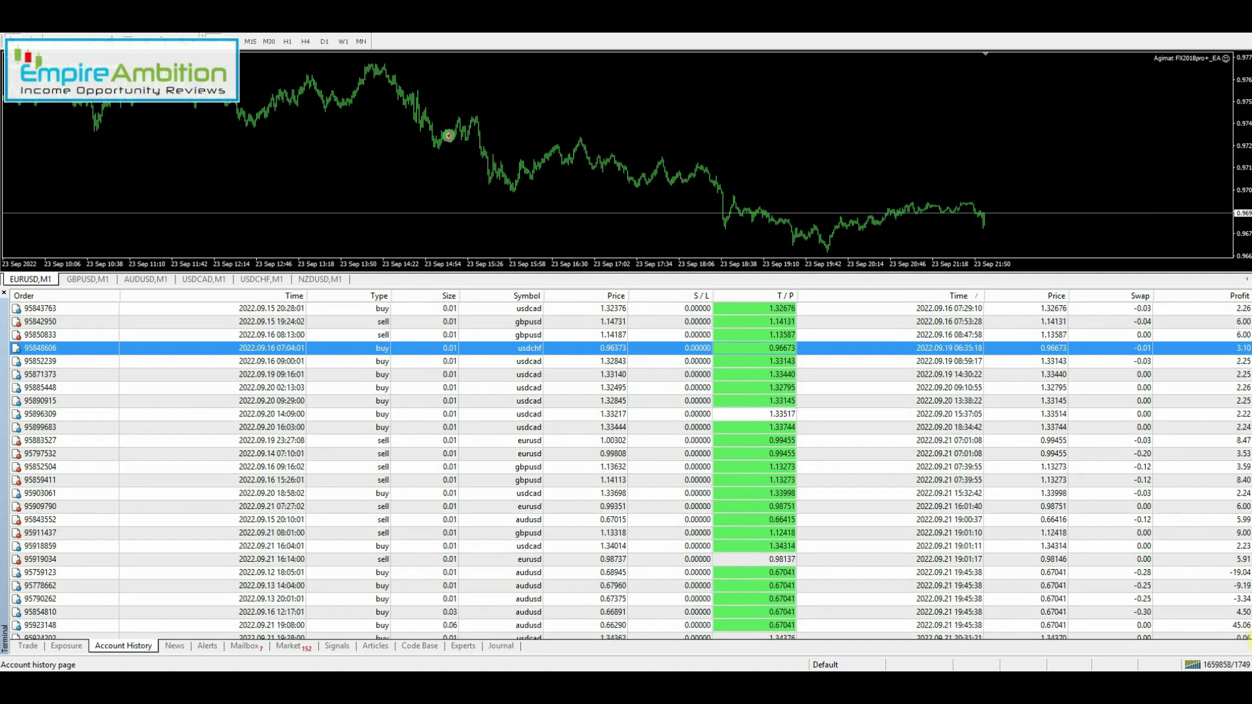
scroll(626, 469, "down", 1)
scroll(626, 469, "down", 1)
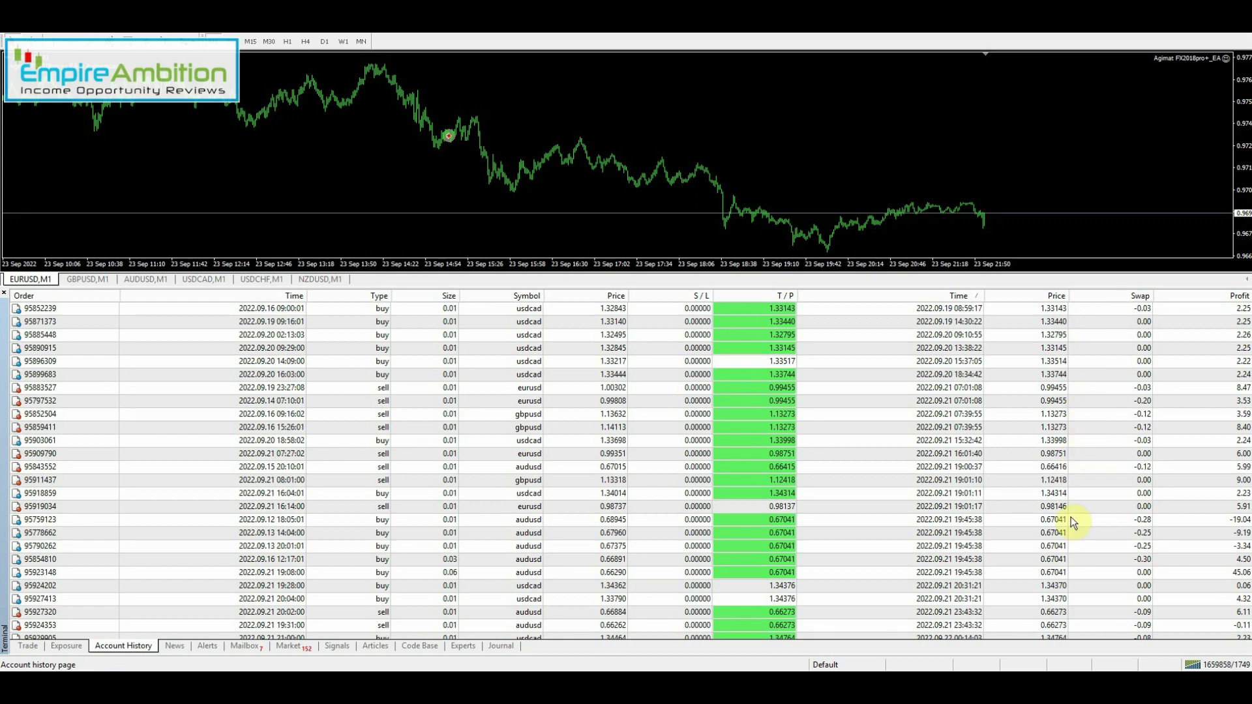
left_click(1039, 521)
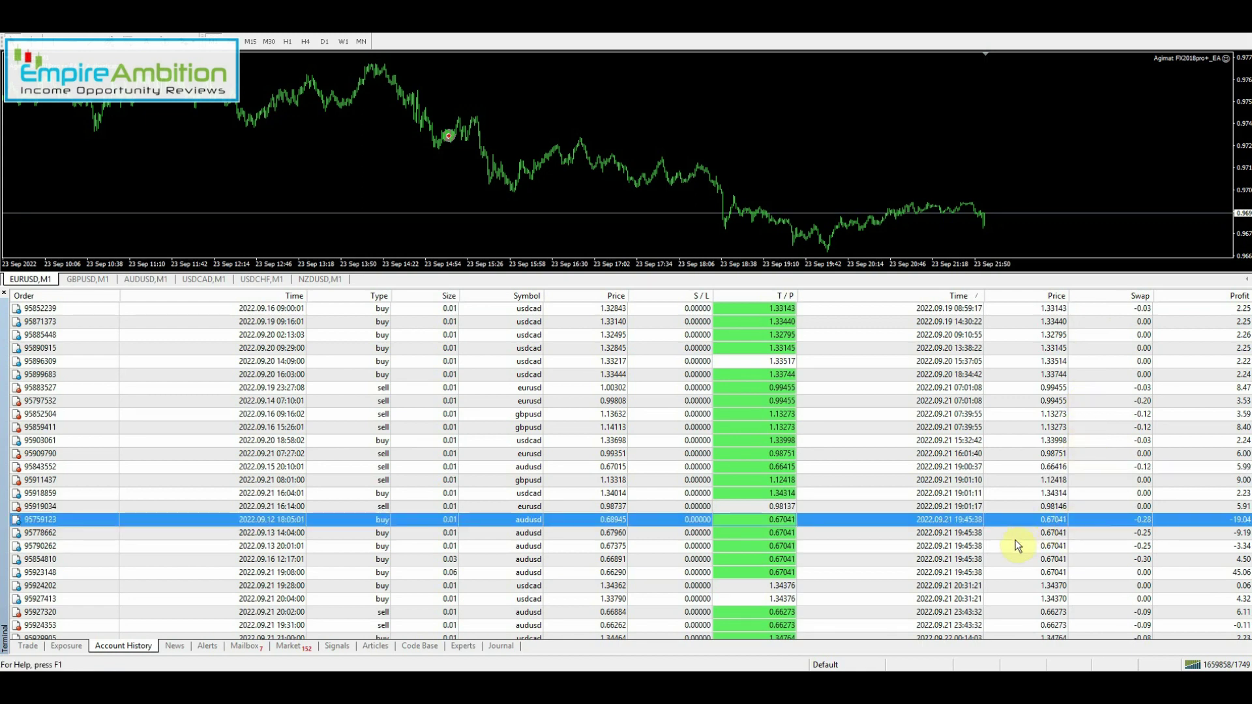
left_click(989, 574)
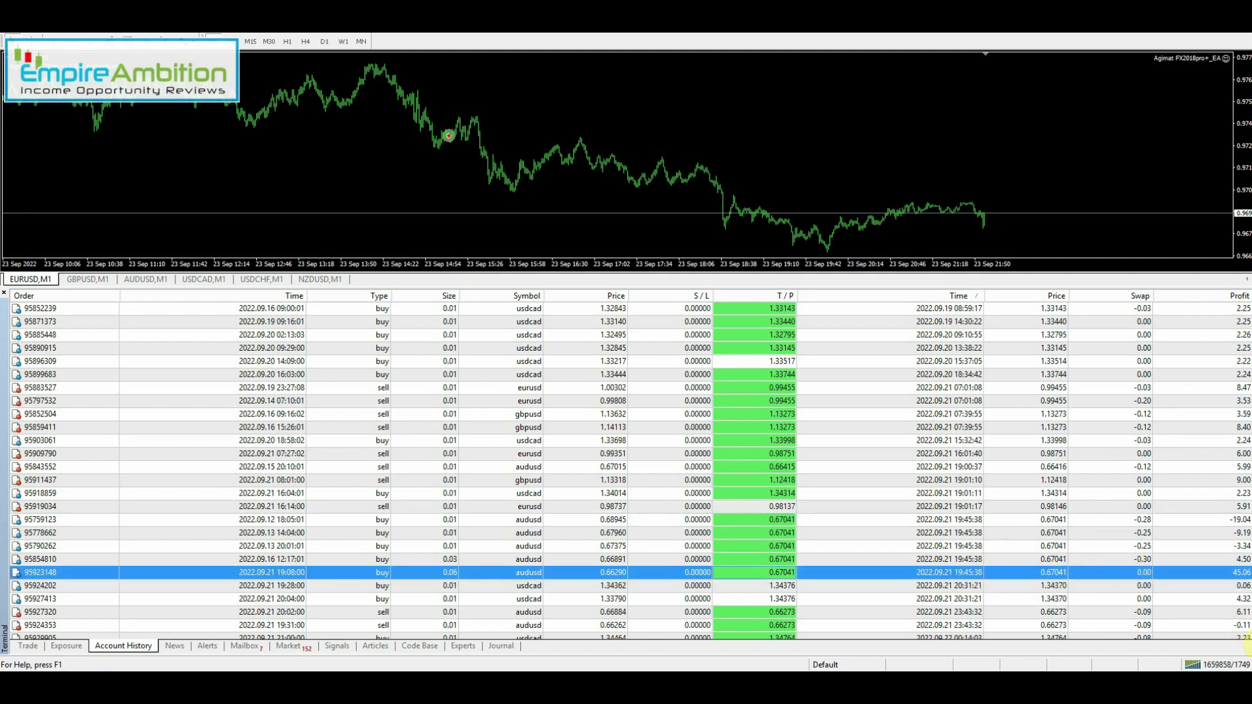
Scroll to later closed trades and inspect losing gbpusd (60.33, 60.08, 60.03) and usdcad (44.30) trades
left_click(1244, 638)
left_click(1245, 638)
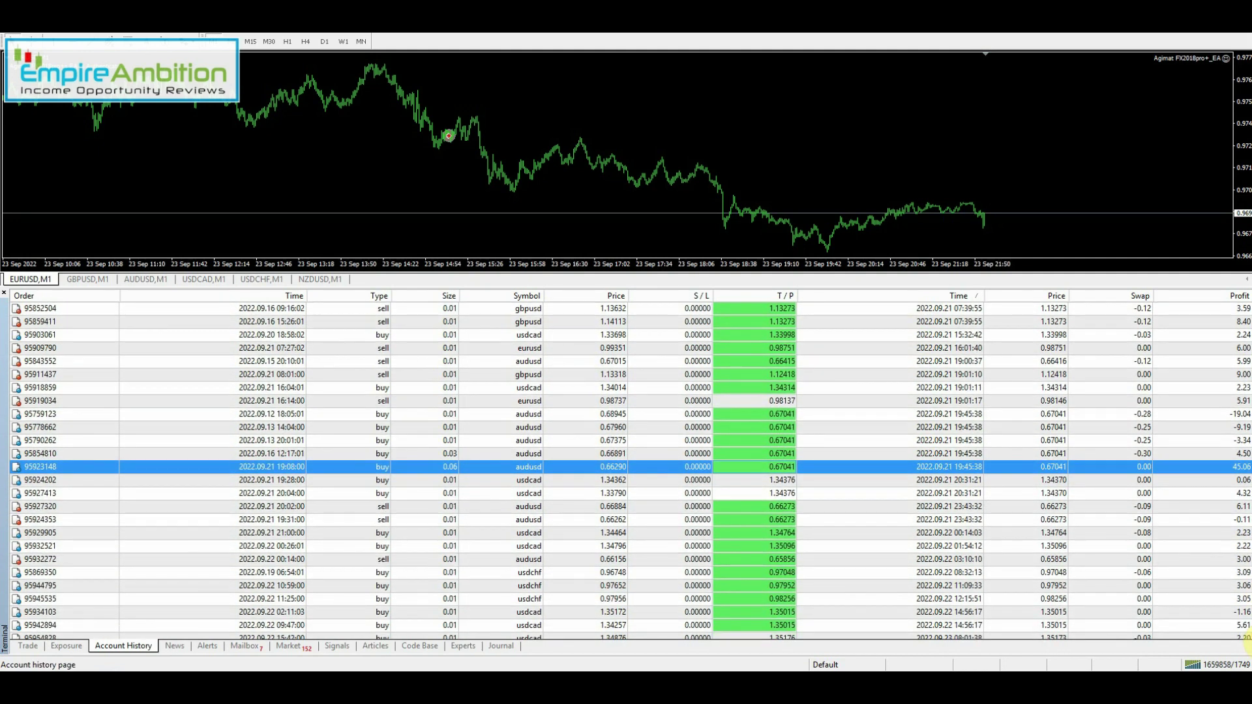
left_click(1245, 637)
left_click(1246, 639)
left_click(1245, 638)
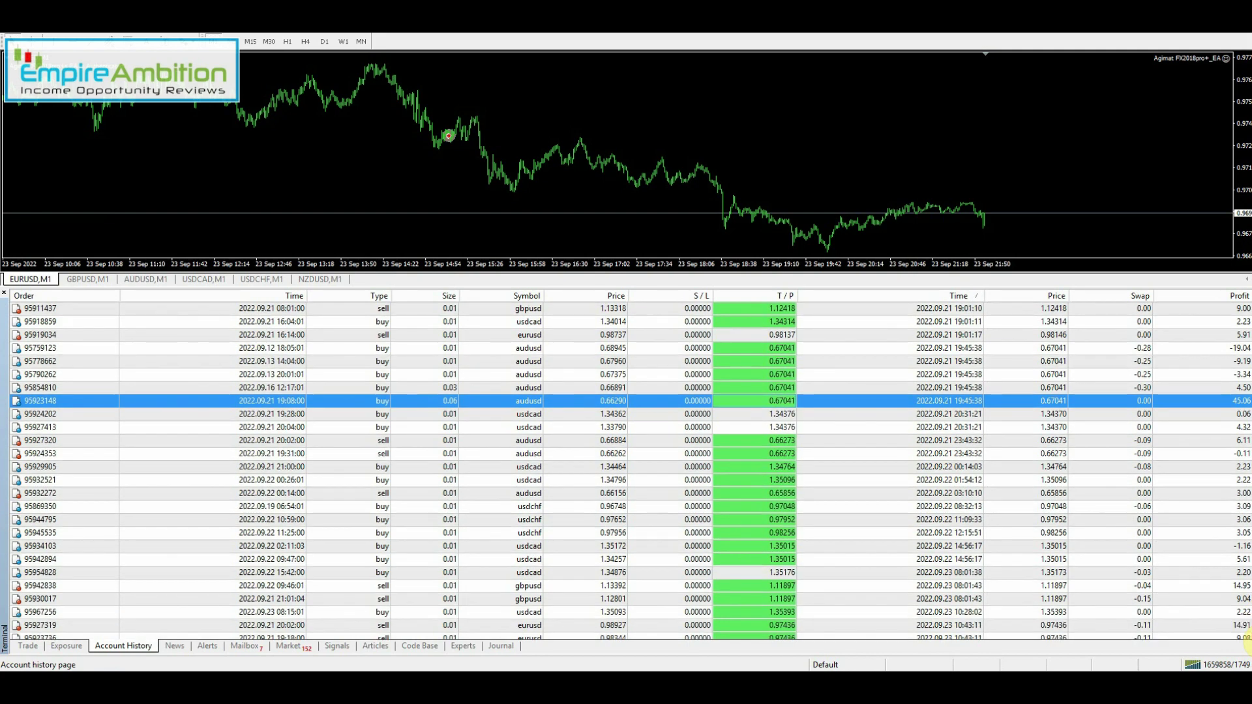
left_click(1245, 638)
left_click(1245, 639)
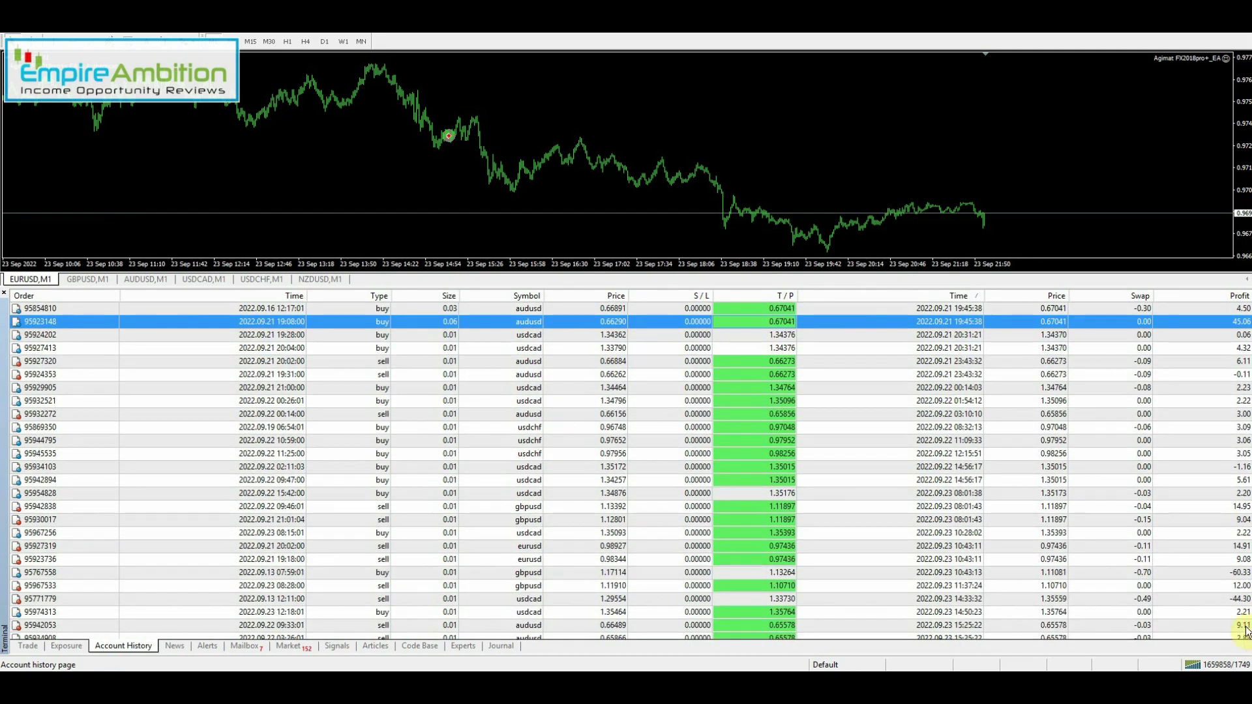
left_click(1052, 574)
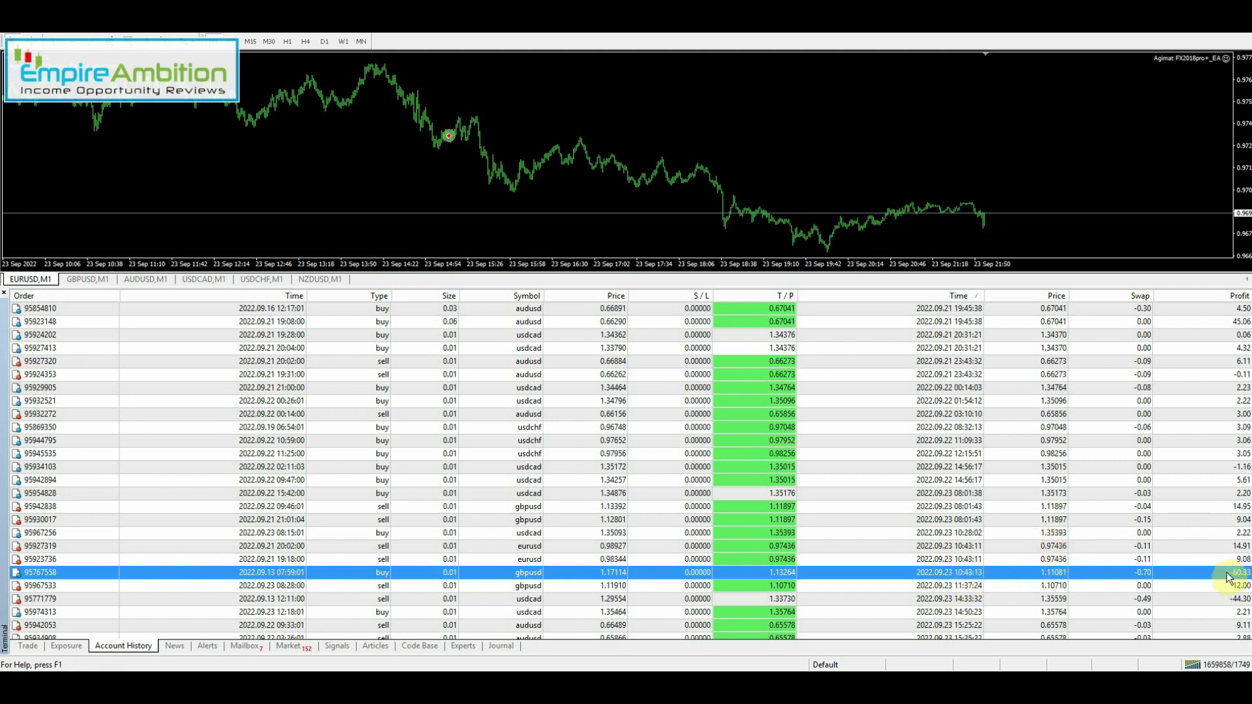
left_click(1007, 597)
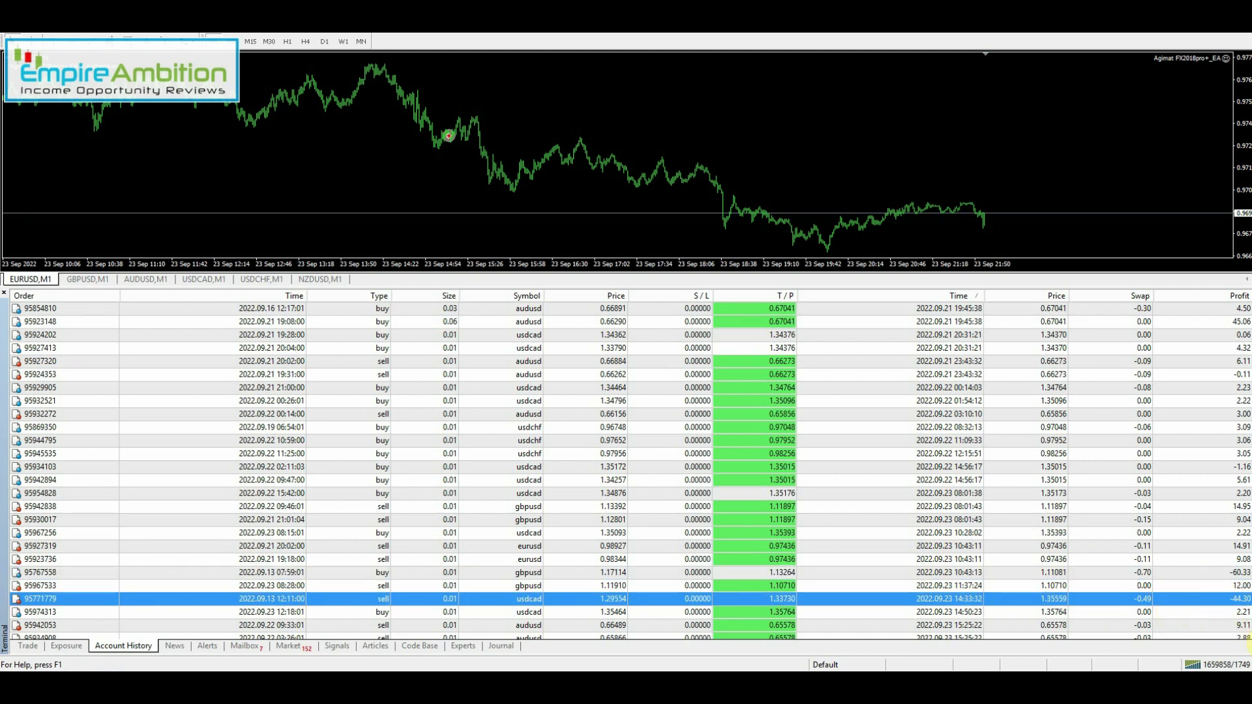
scroll(1012, 602, "down", 3)
scroll(1012, 602, "down", 2)
left_click(1189, 585)
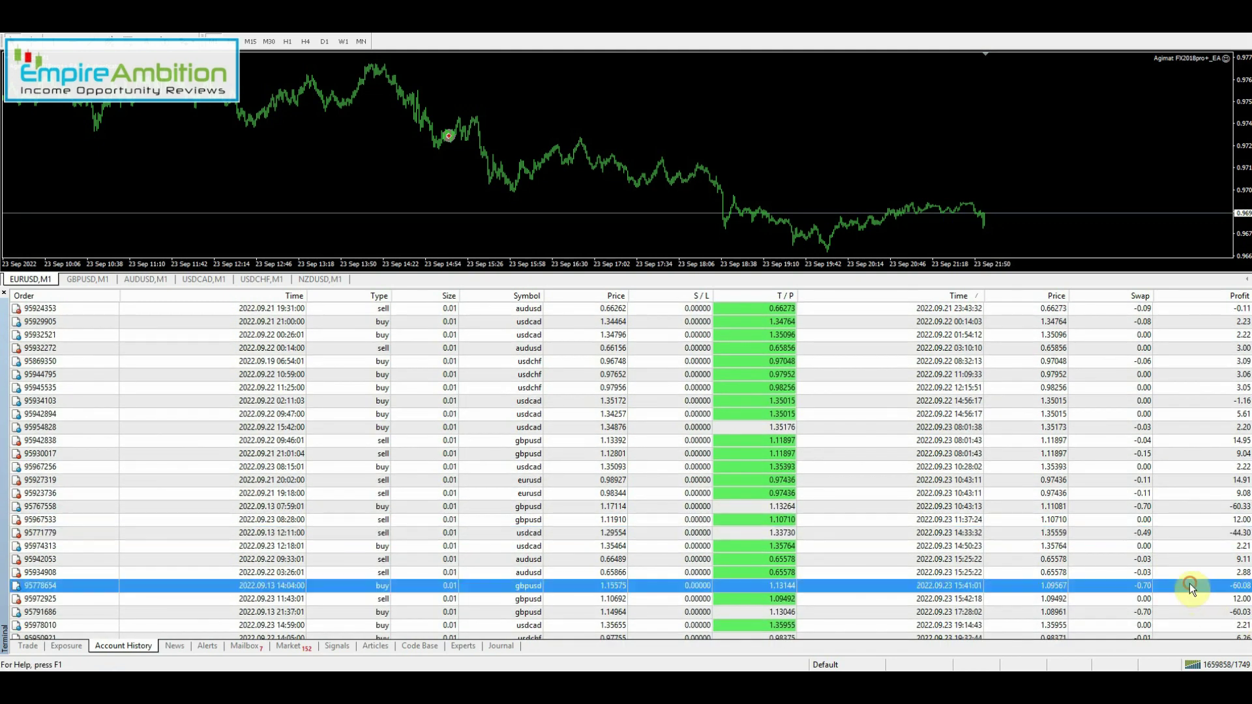
left_click(1183, 614)
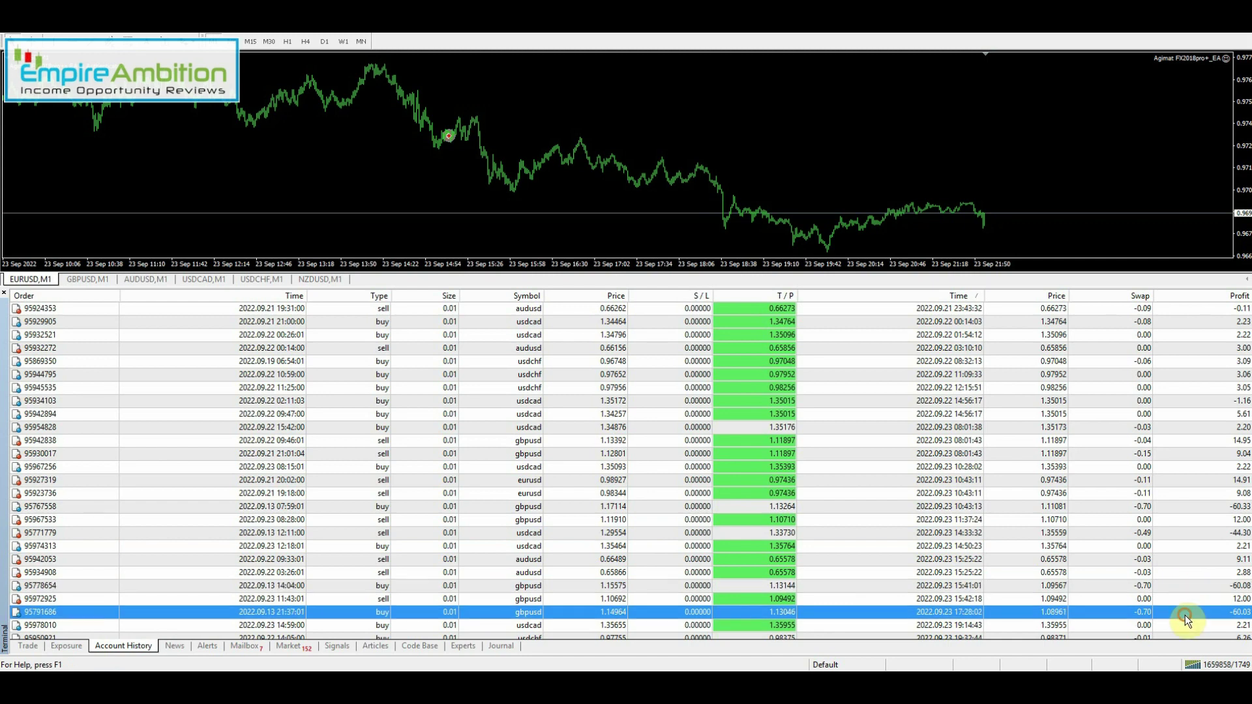
scroll(1246, 642, "down", 4)
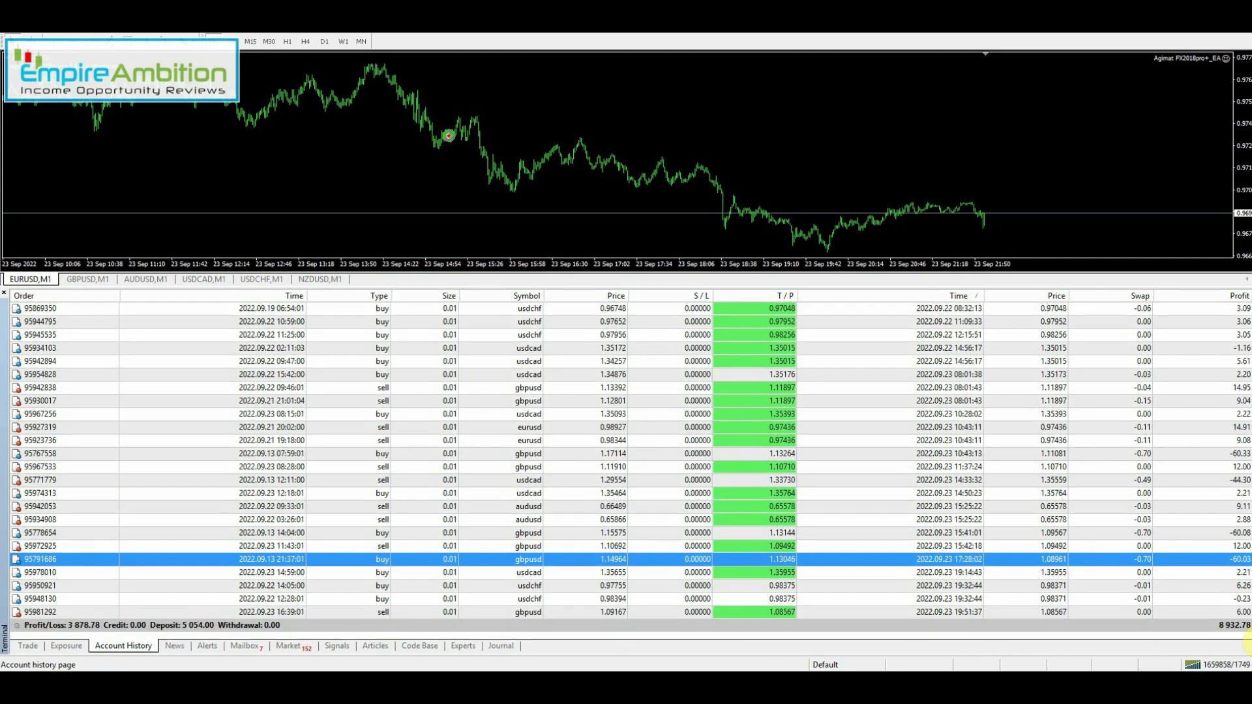
Compare the two similar gbpusd losses, then view open positions with balance and floating loss
left_click(1173, 537)
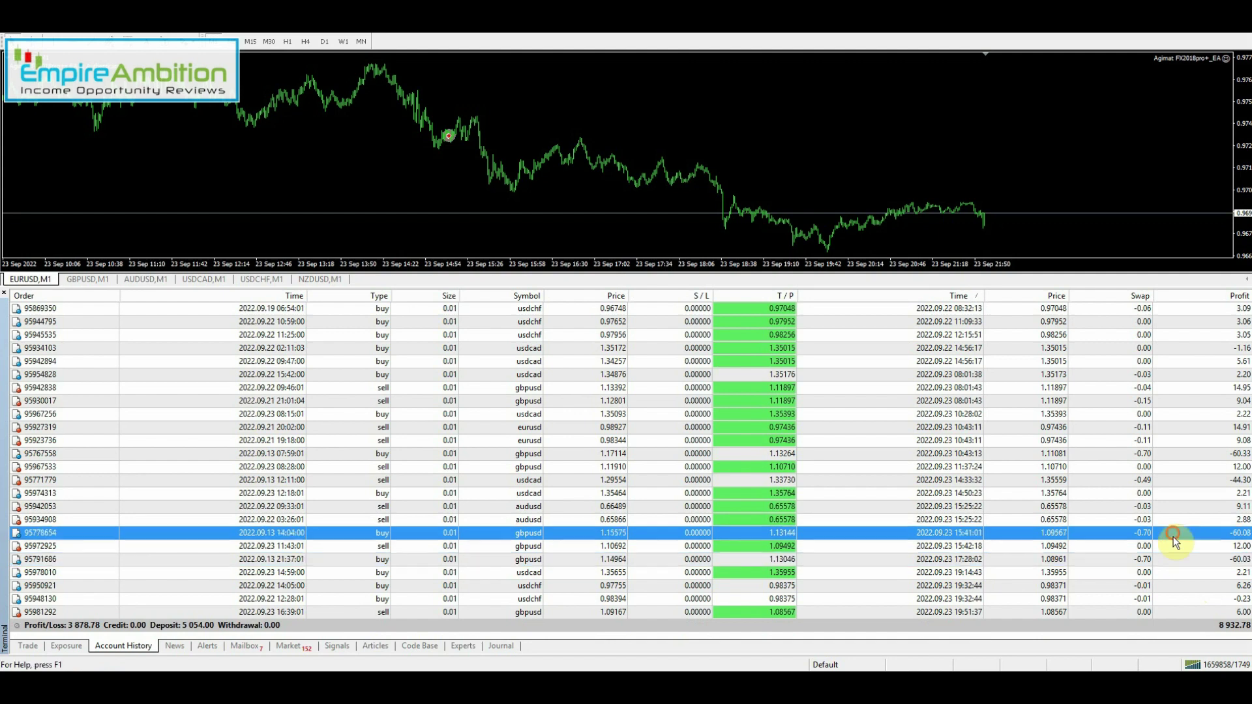
left_click(1159, 560)
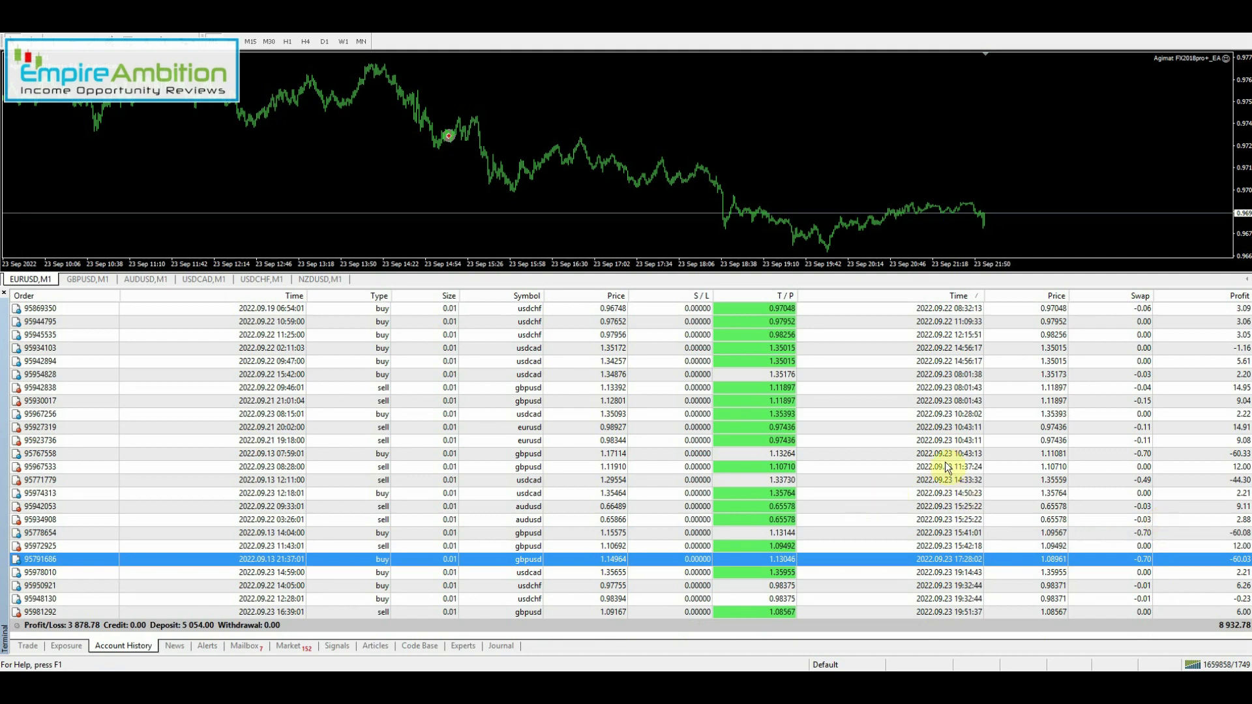
left_click(37, 648)
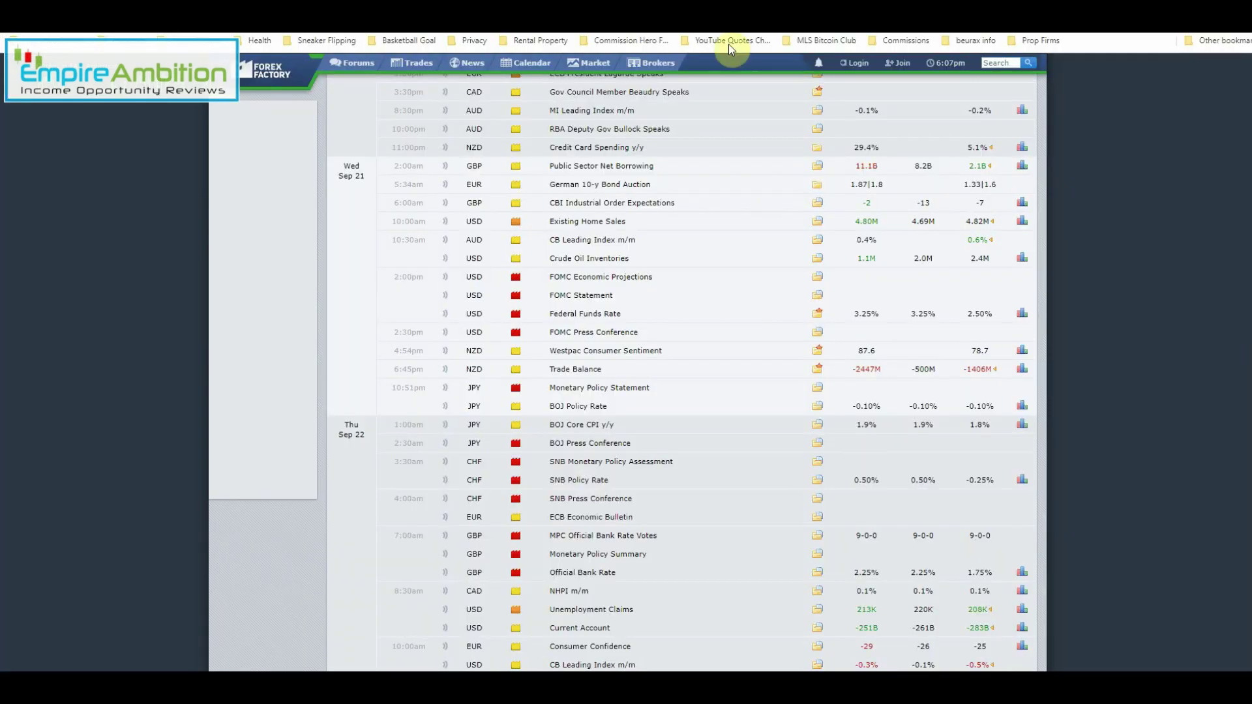
scroll(1078, 326, "down", 3)
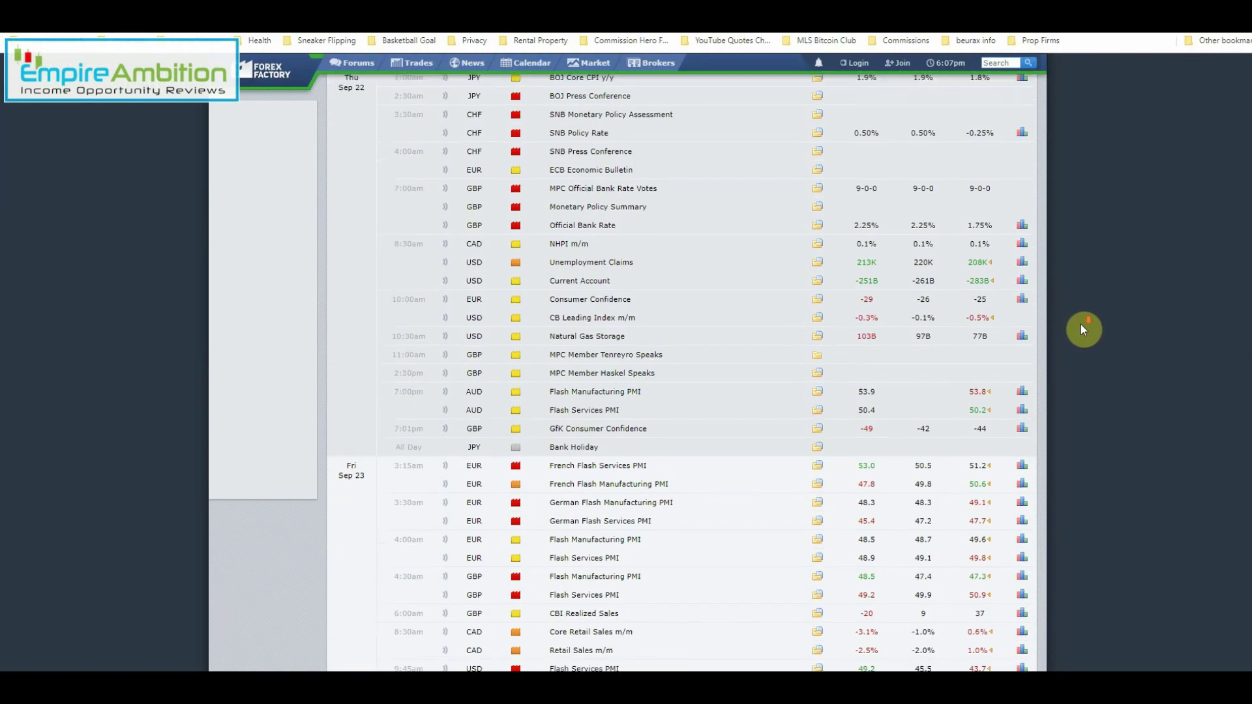
scroll(1080, 324, "down", 3)
scroll(1082, 344, "up", 3)
scroll(1096, 354, "up", 3)
scroll(1096, 354, "up", 2)
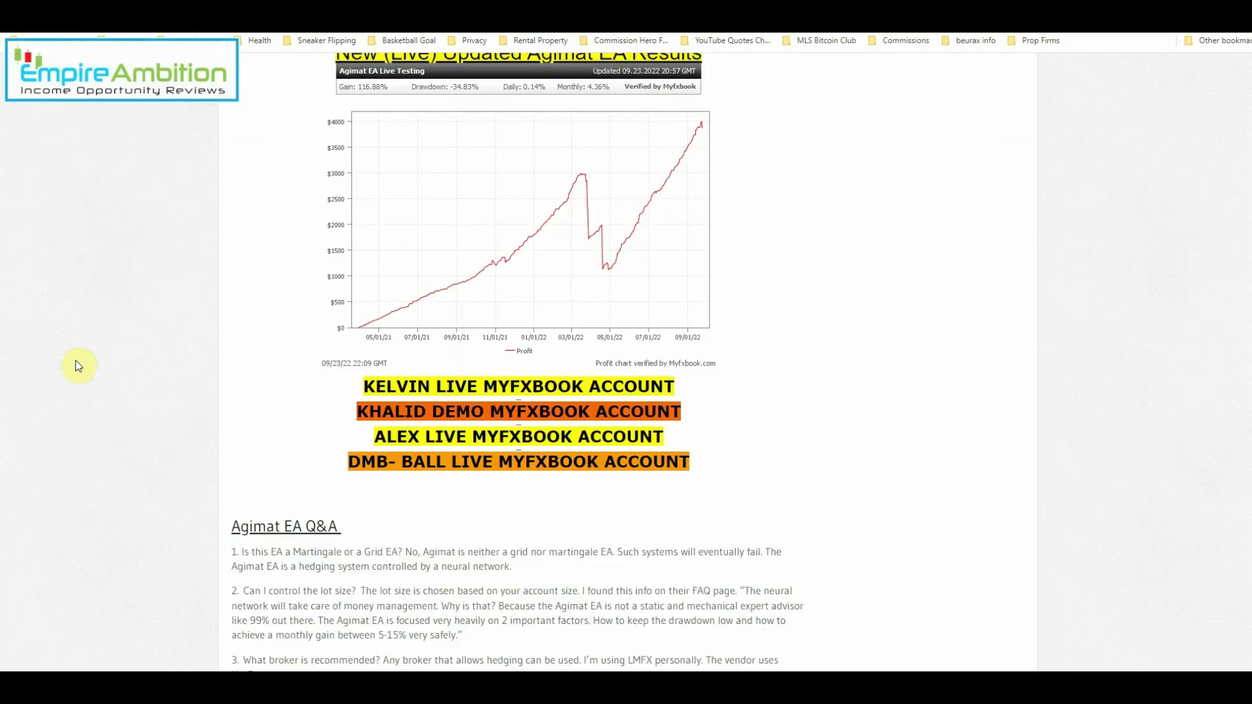
Review Kelvin's live account (+113.19%) in a new tab, then return to the subscriber links
right_click(474, 381)
left_click(504, 397)
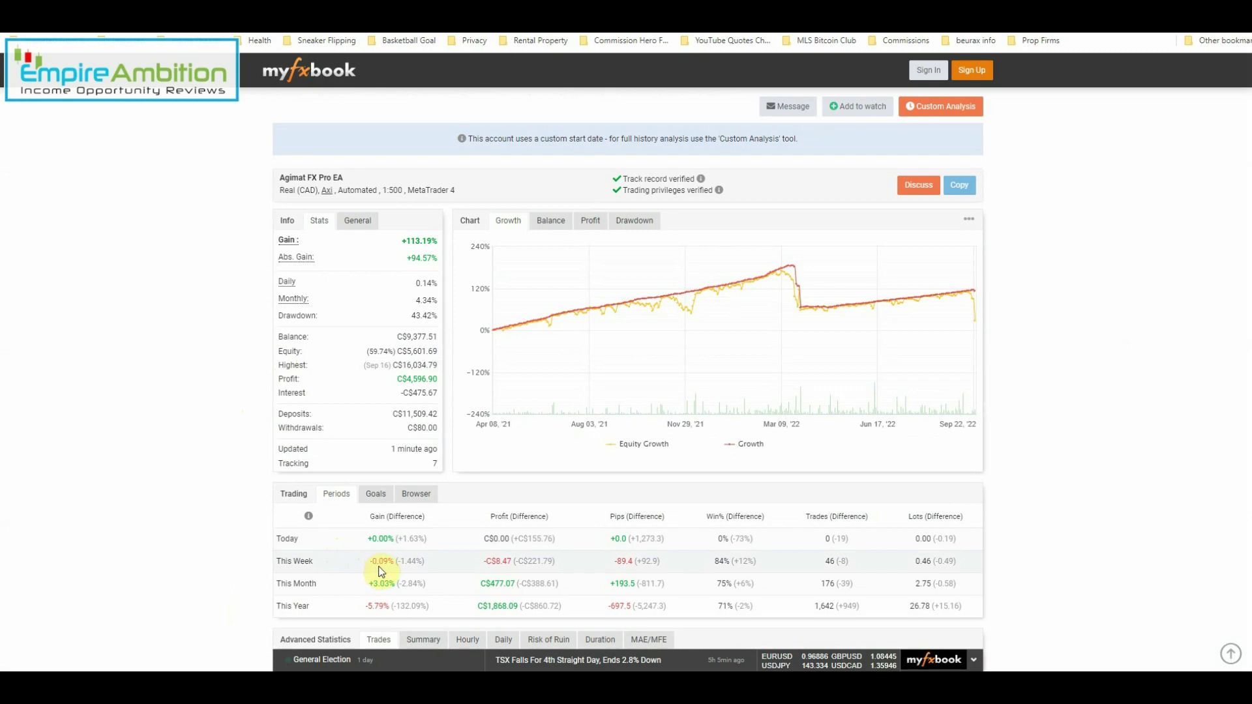
scroll(353, 565, "down", 3)
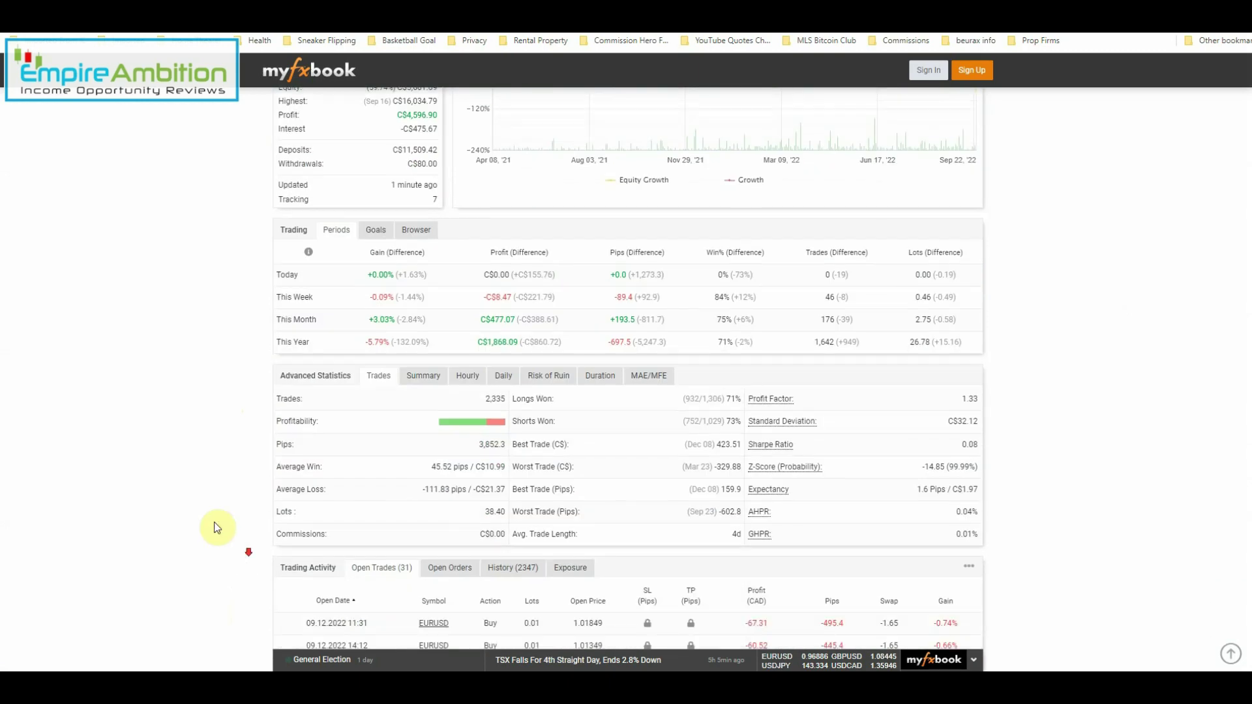
scroll(216, 525, "down", 3)
scroll(215, 515, "down", 5)
scroll(215, 486, "down", 5)
scroll(217, 476, "down", 1)
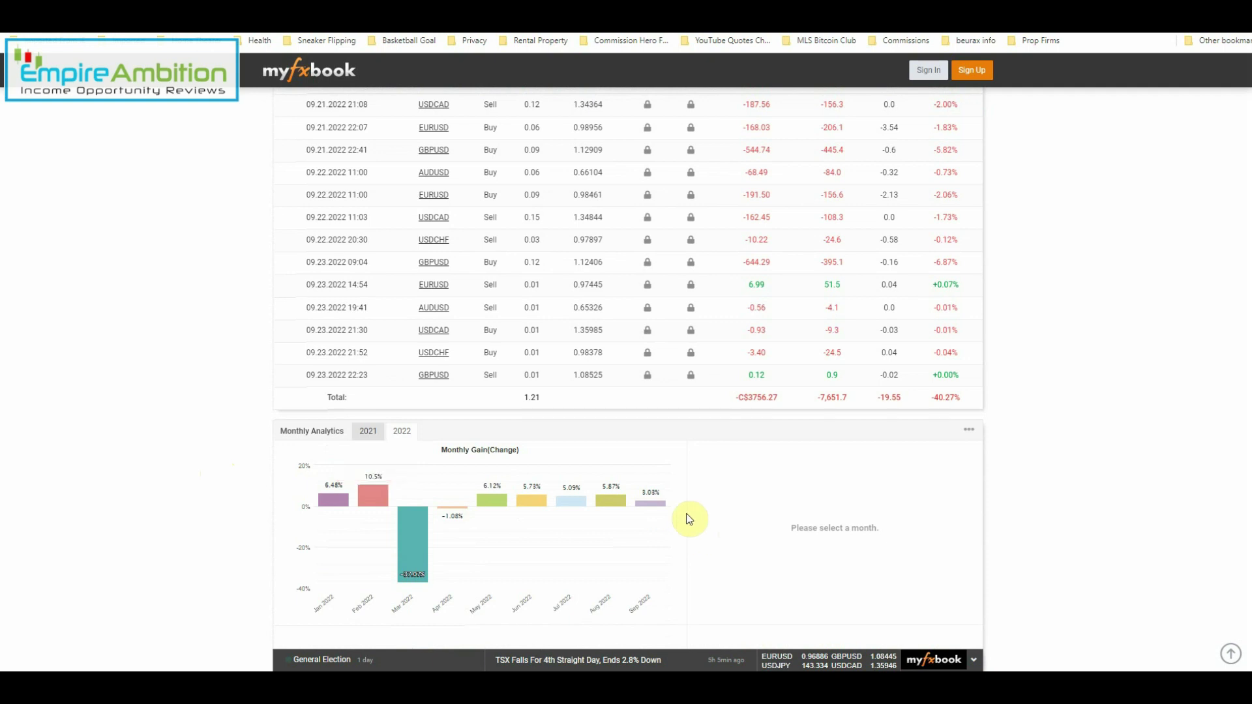
key("ctrl+w")
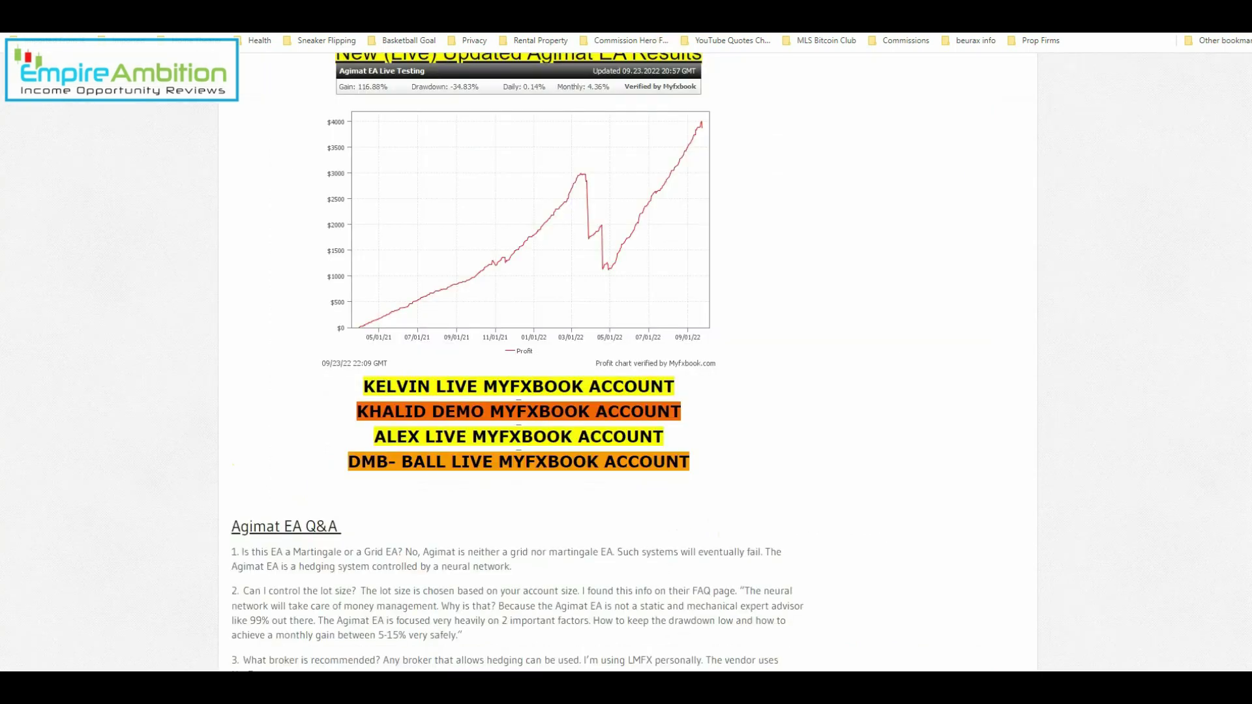
right_click(421, 409)
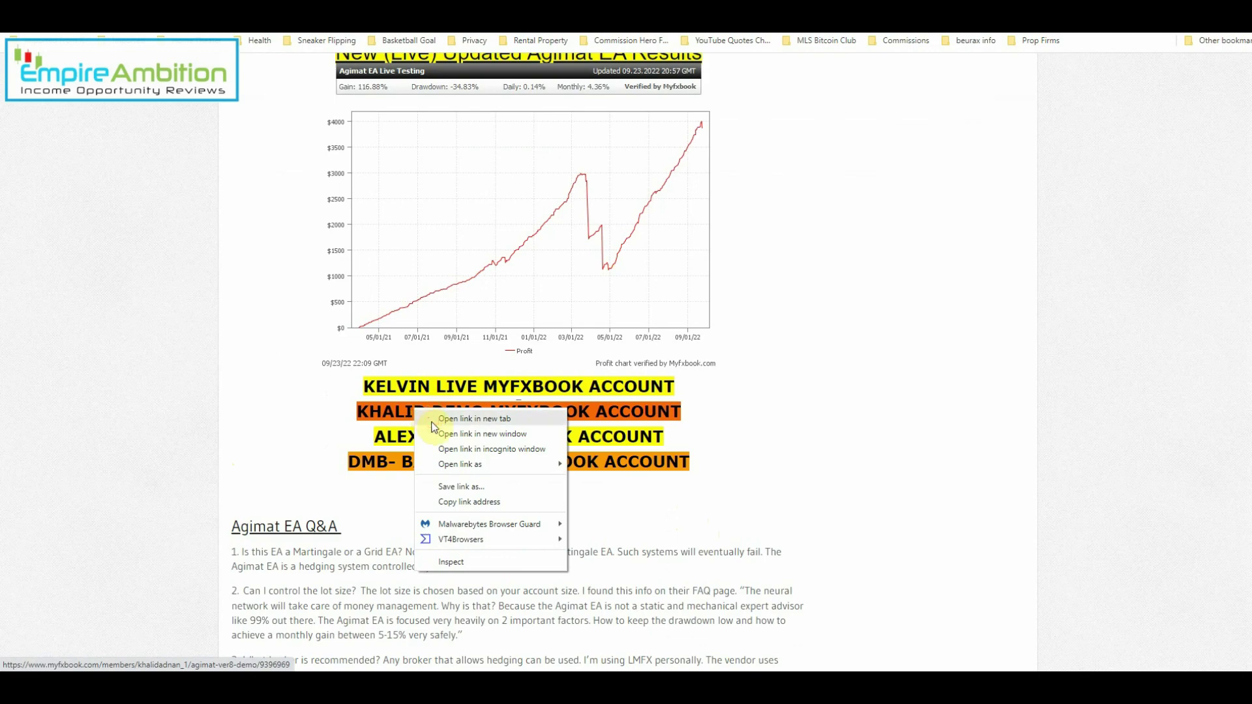
Review Khalid's demo account (open trades −47.97%) in a new tab, then return to the article
left_click(434, 420)
key("ctrl+Tab")
scroll(157, 322, "down", 4)
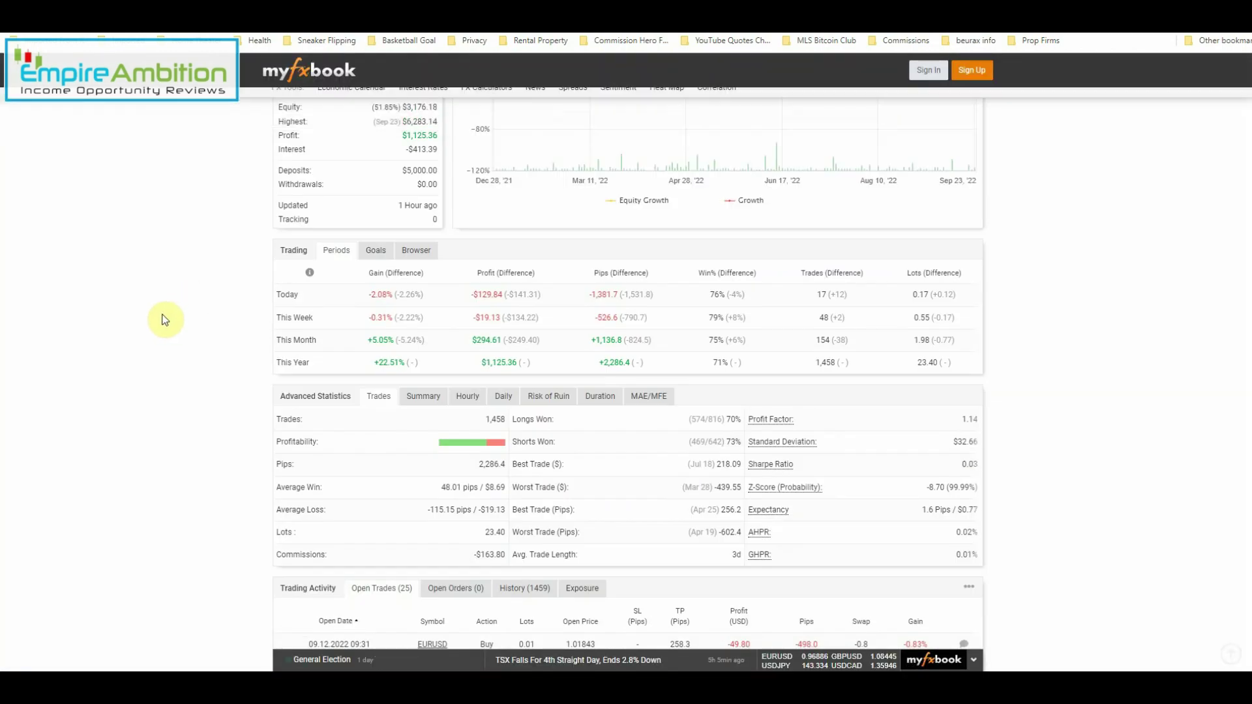
scroll(192, 318, "down", 4)
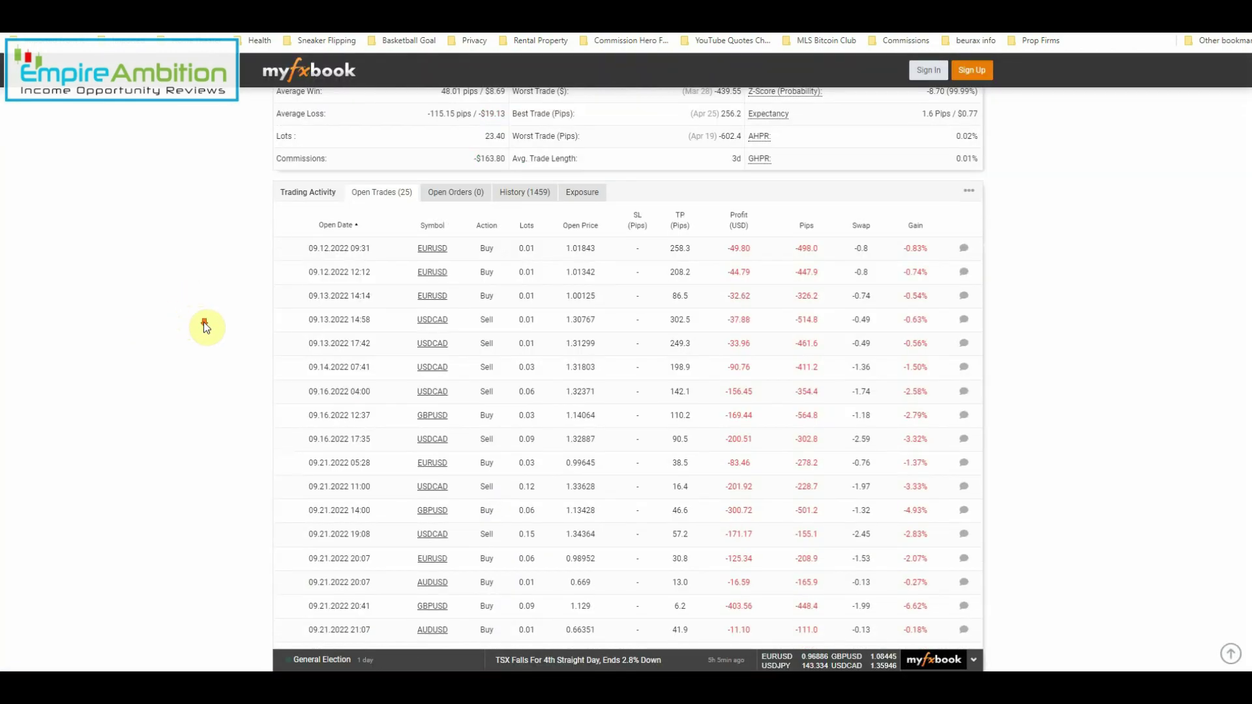
scroll(204, 322, "down", 7)
scroll(532, 271, "up", 4)
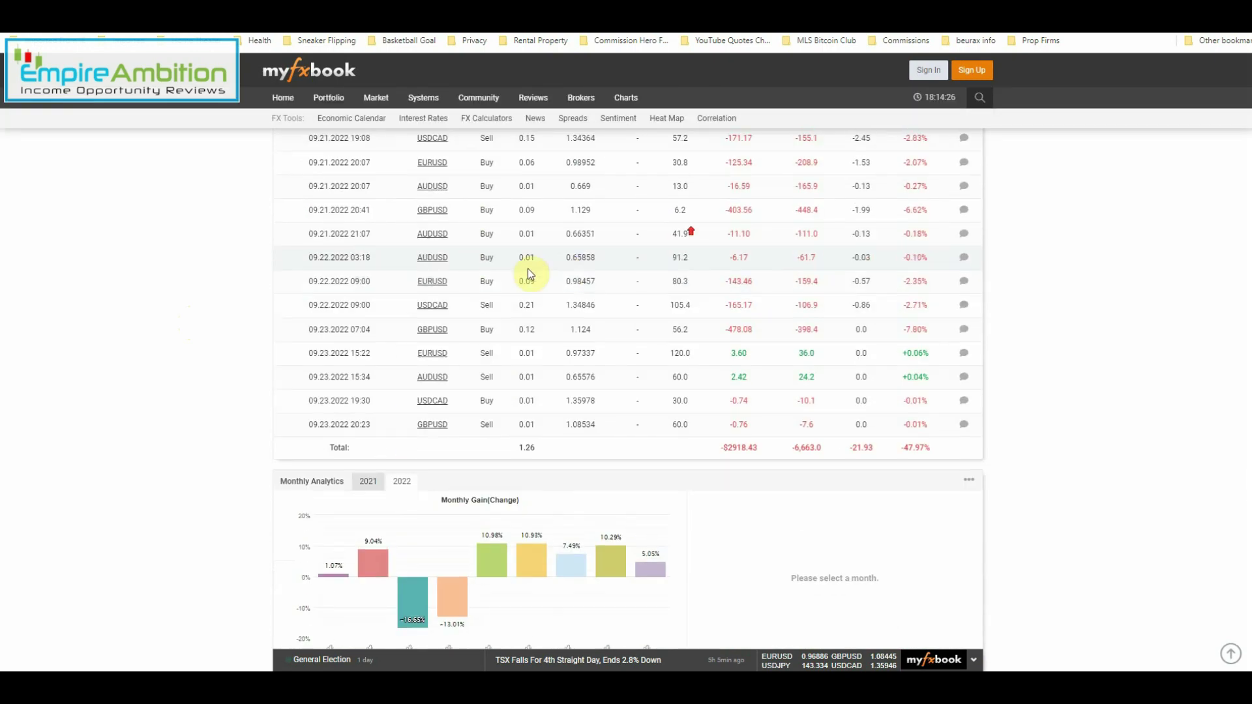
scroll(159, 274, "up", 5)
scroll(160, 275, "up", 5)
key("ctrl+Tab")
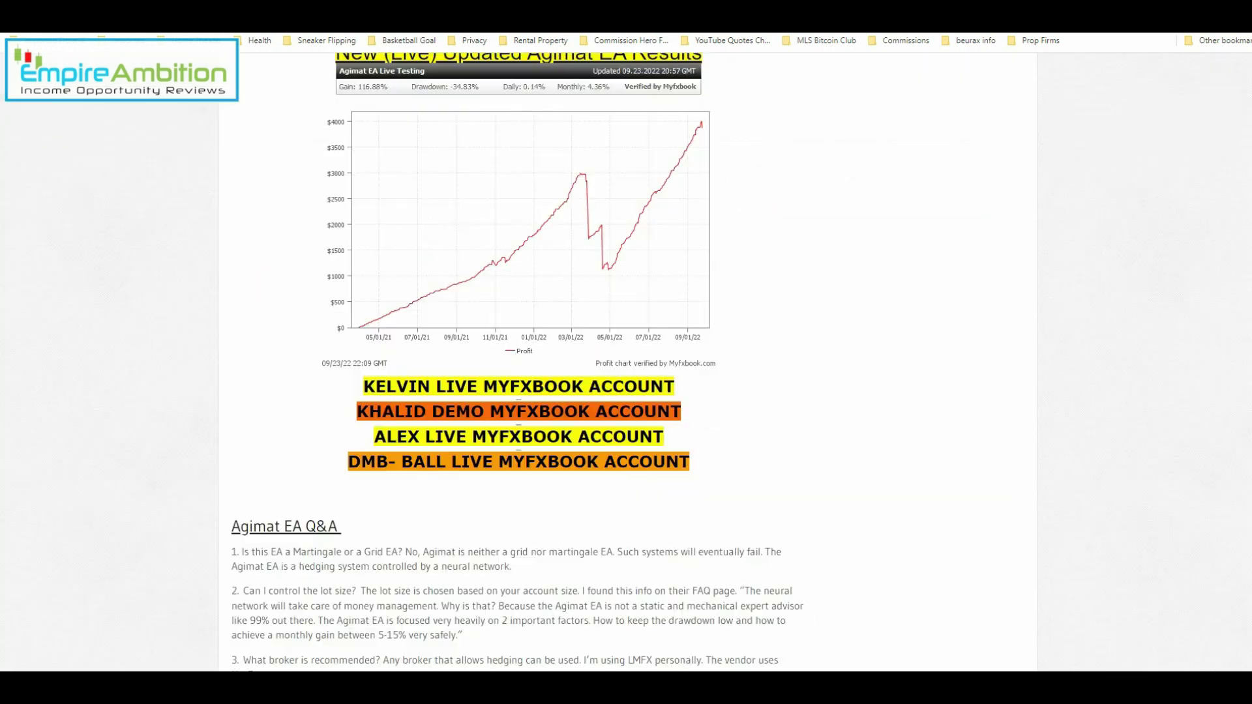
right_click(443, 436)
Open Alex's live Myfxbook account from the third subscriber link
left_click(452, 447)
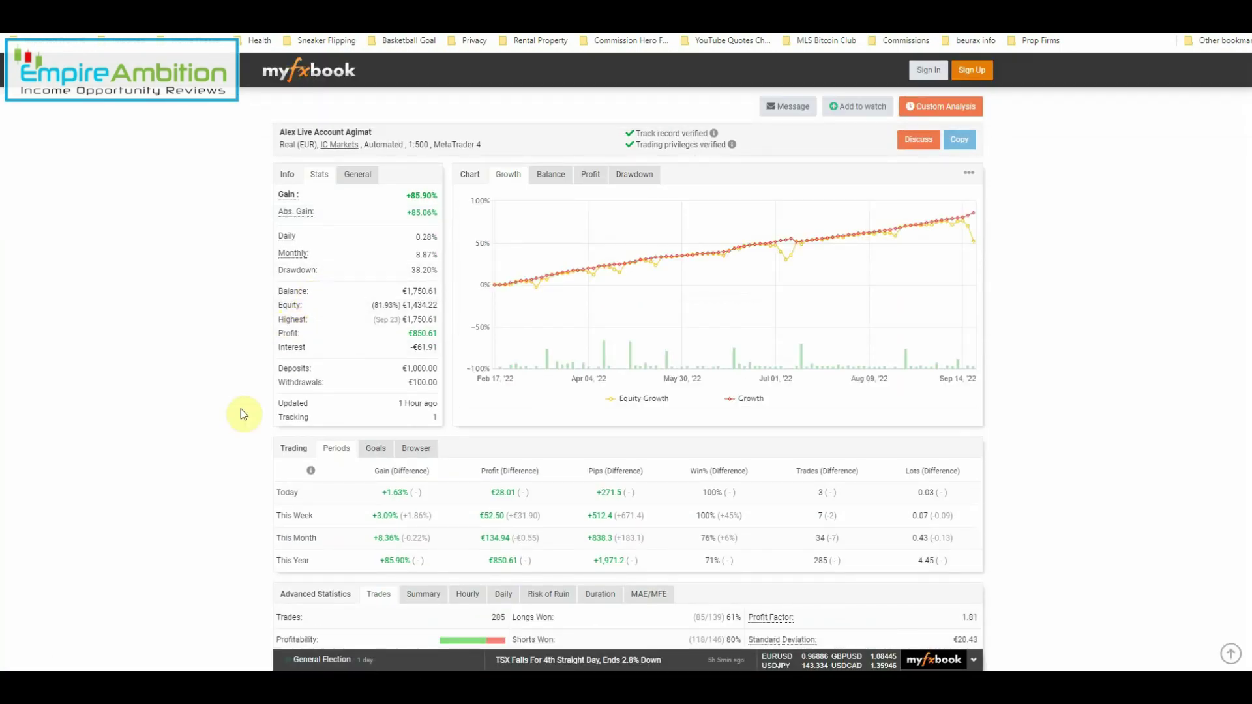
scroll(927, 303, "down", 3)
scroll(923, 316, "down", 1)
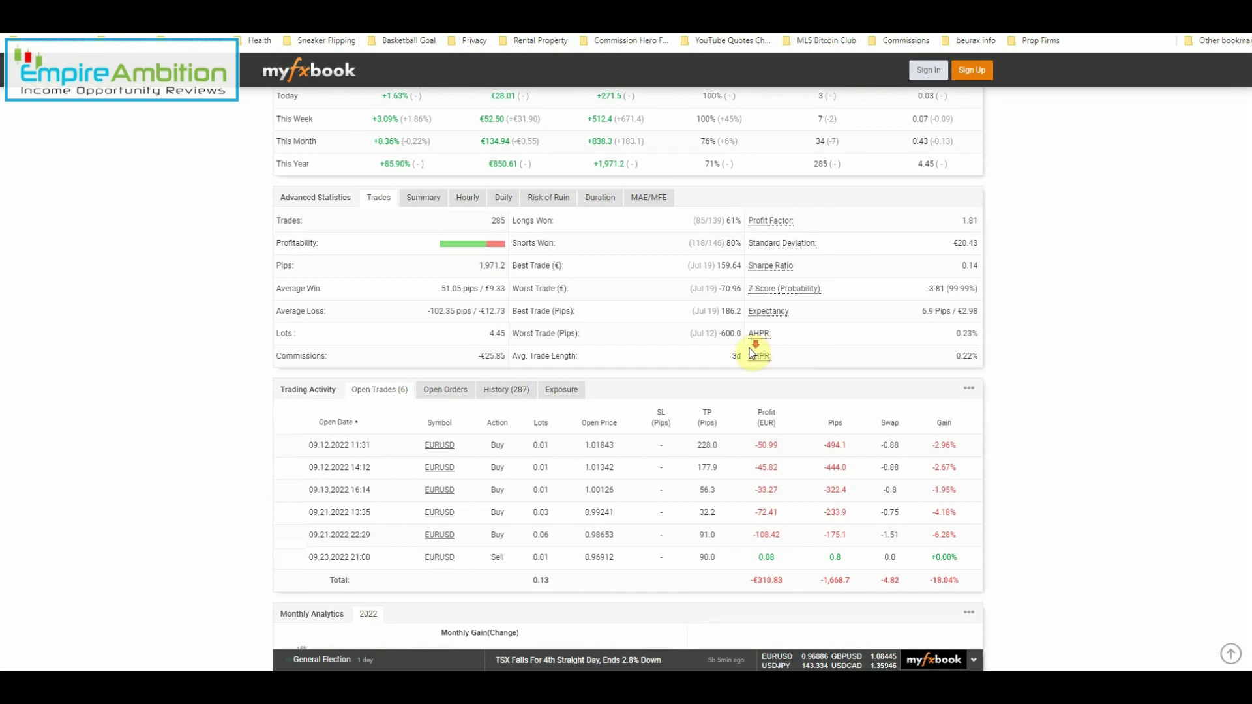
scroll(758, 343, "down", 3)
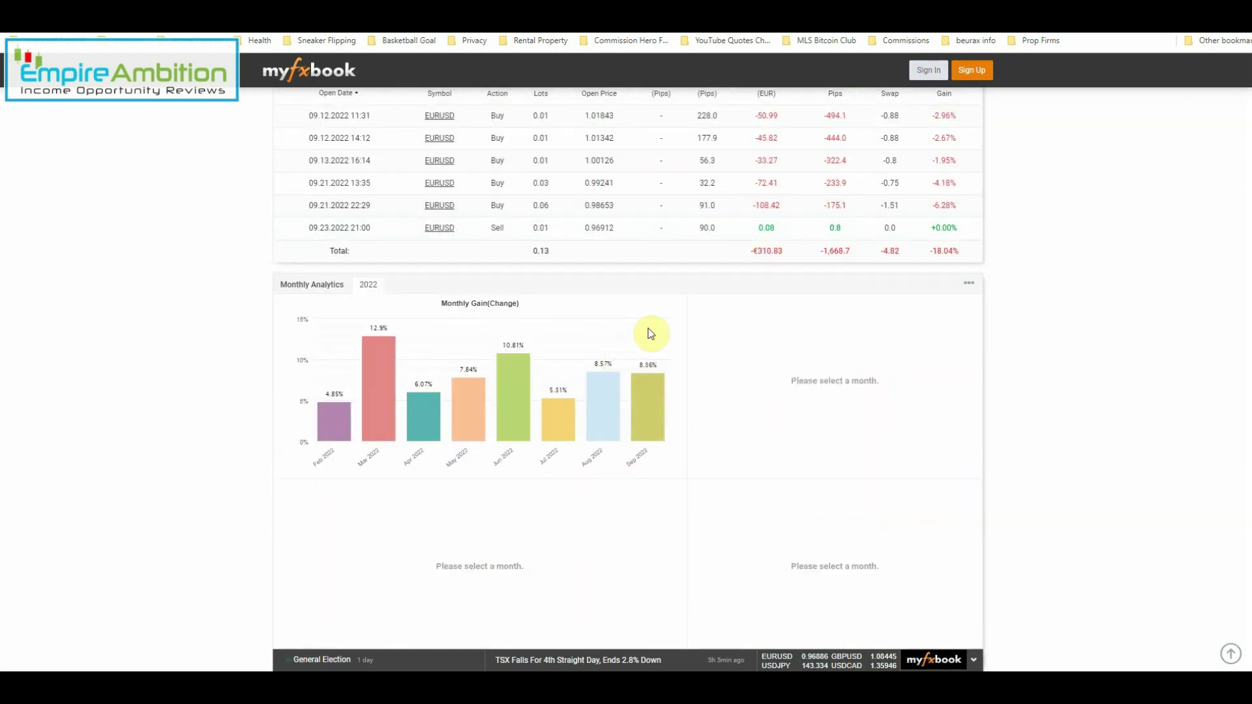
scroll(1018, 331, "up", 2)
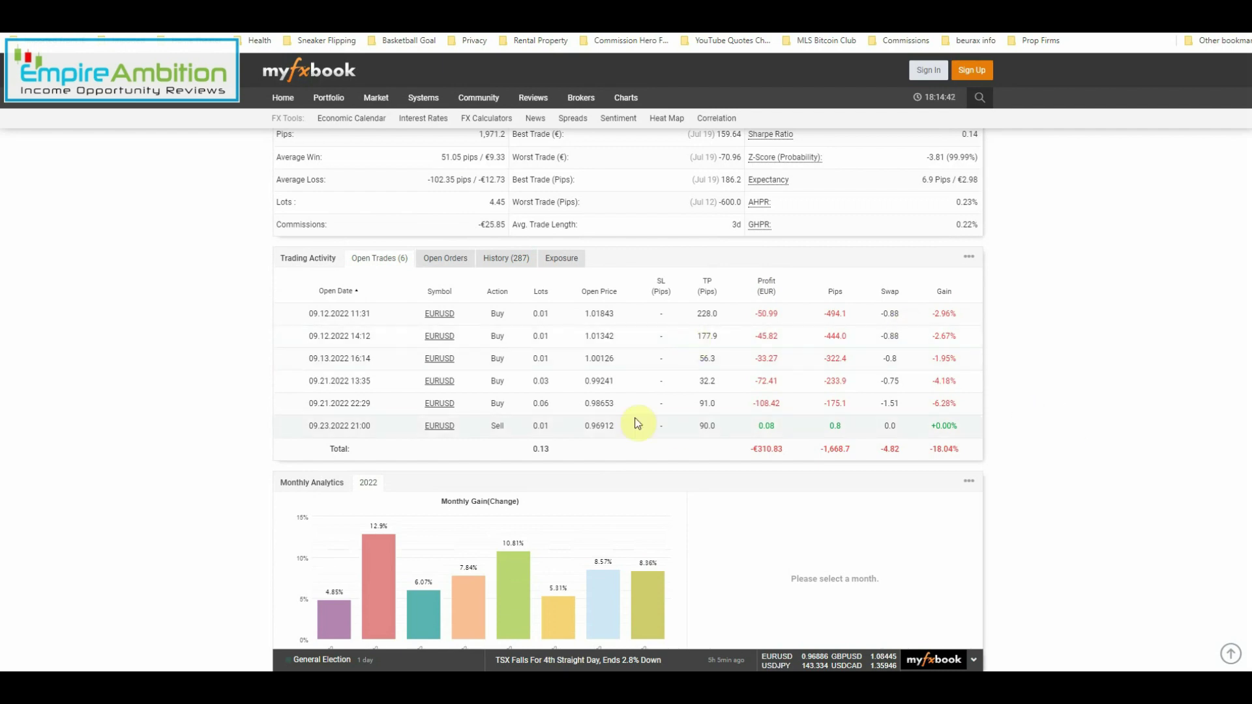
scroll(140, 279, "up", 5)
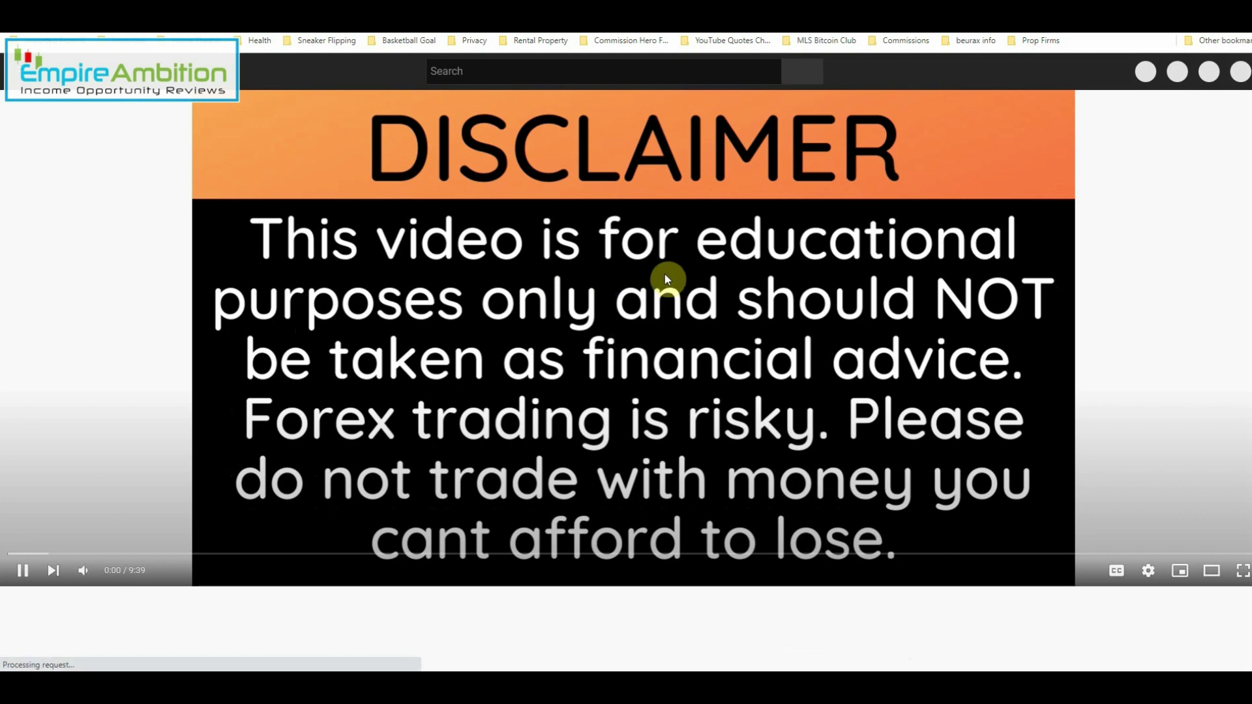
scroll(698, 294, "down", 5)
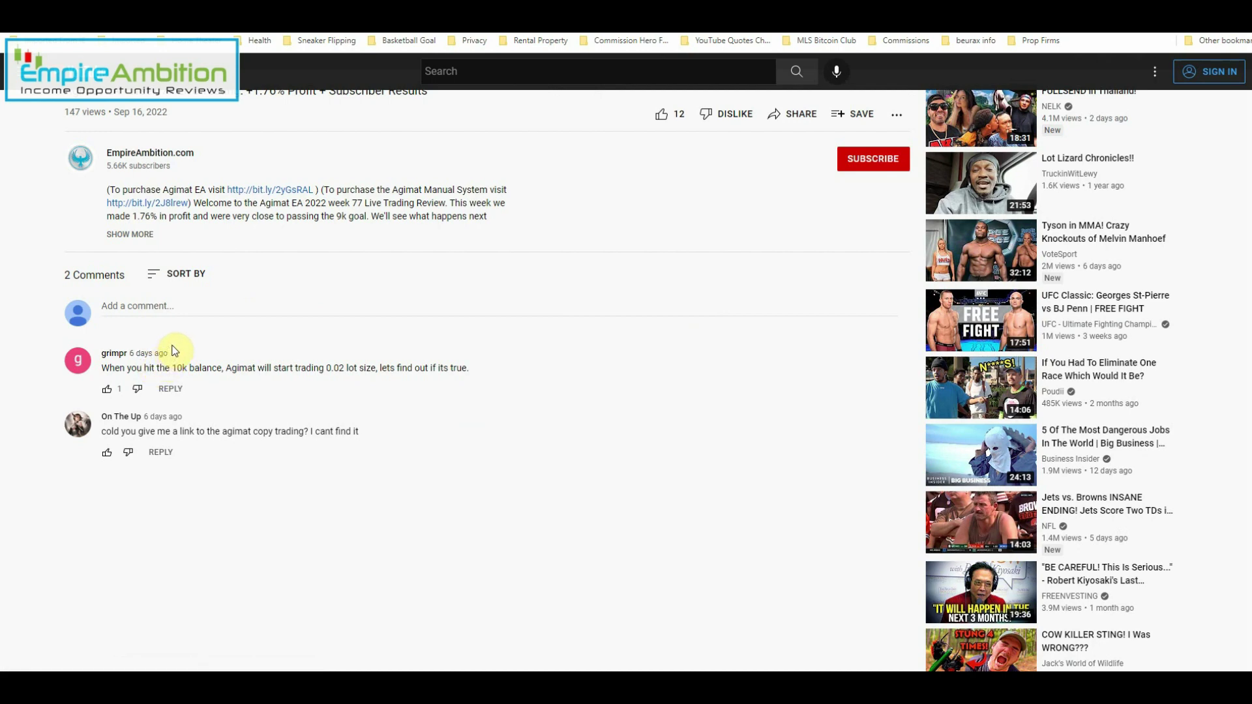
scroll(440, 416, "up", 4)
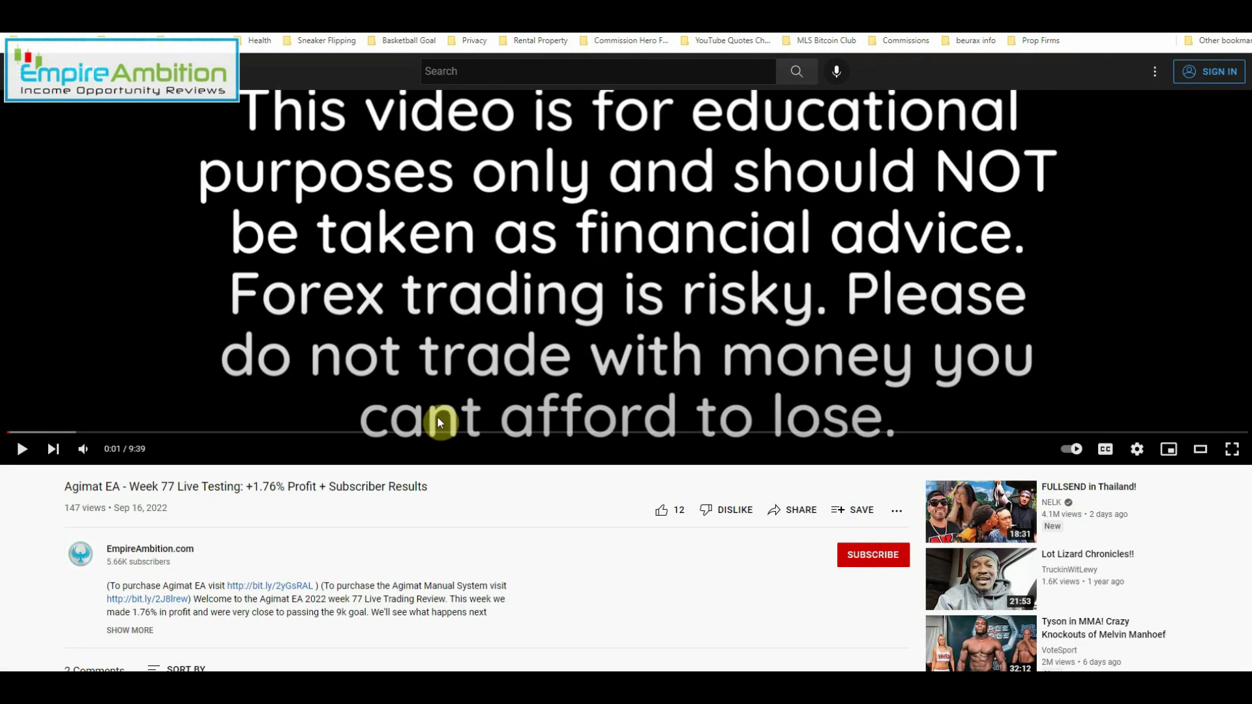
Check today's date on the system calendar, then dismiss it
left_click(1211, 670)
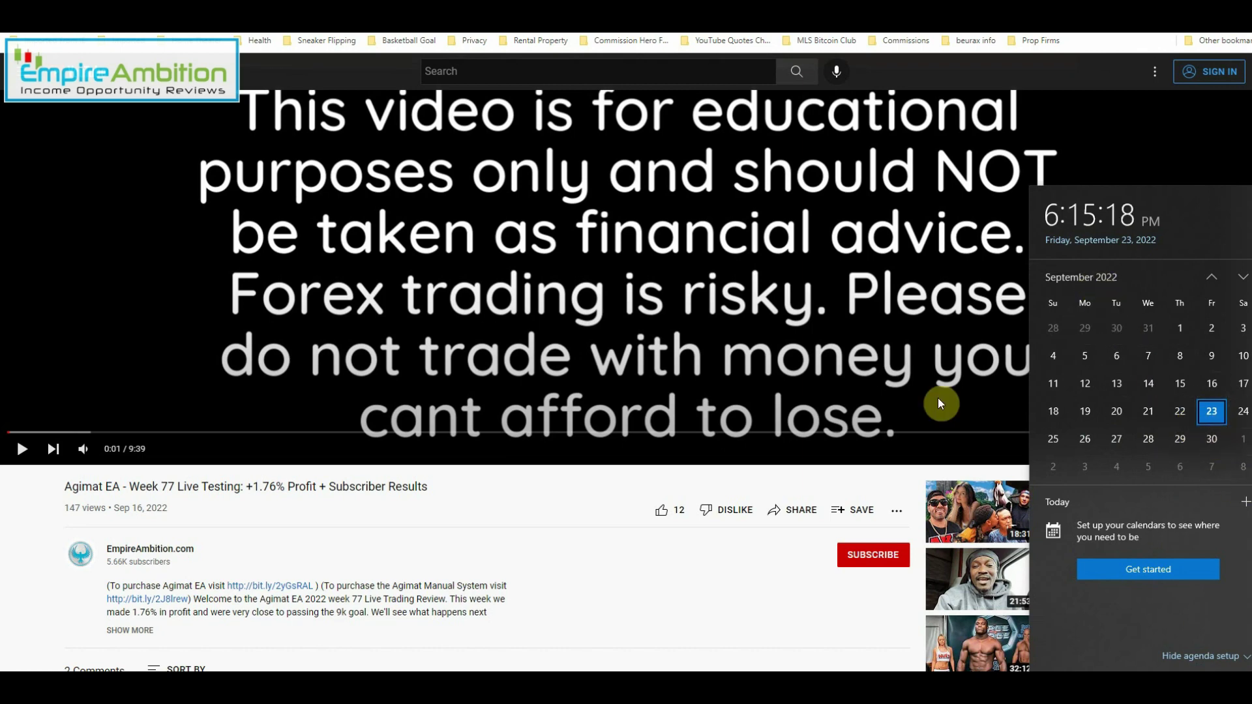
left_click(5, 494)
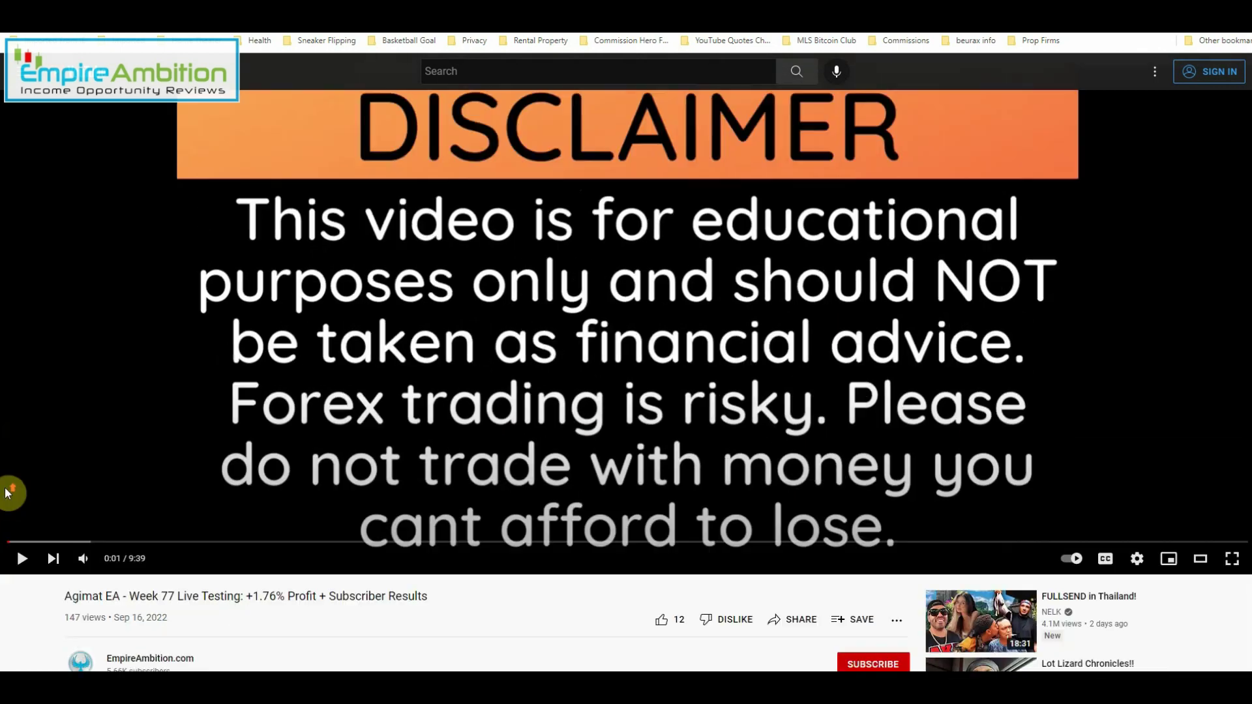
scroll(4, 493, "down", 3)
scroll(10, 492, "down", 2)
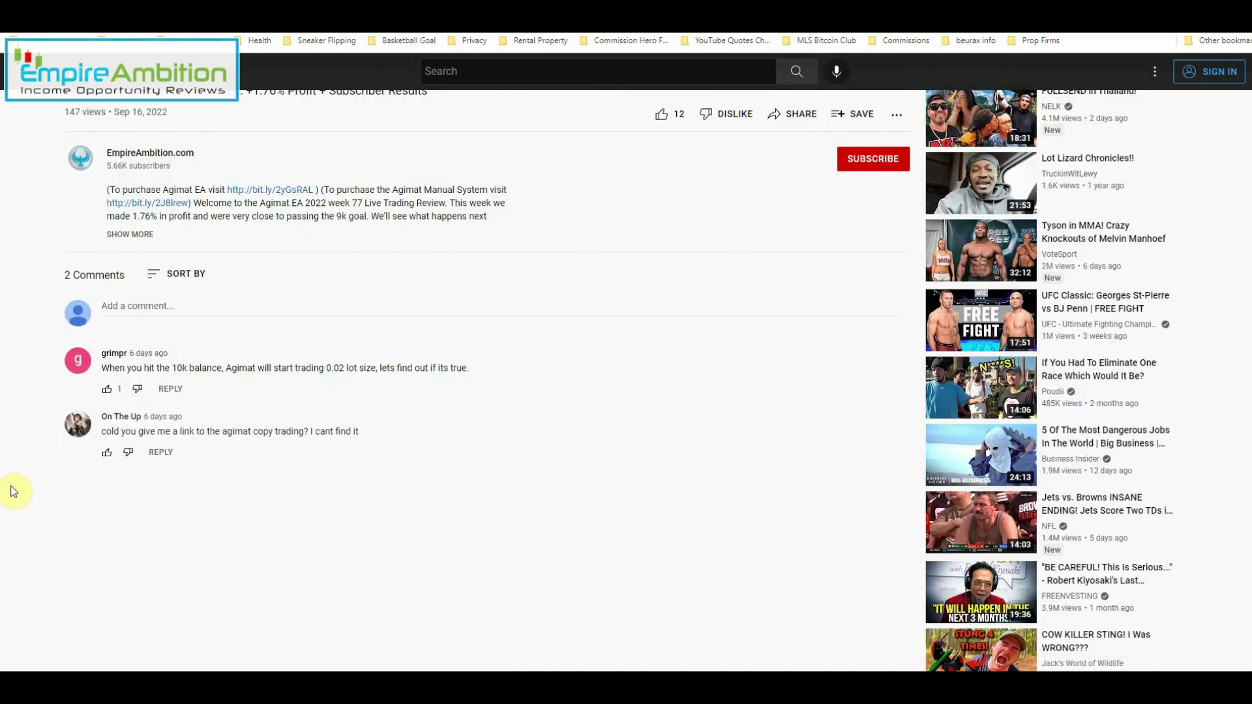
scroll(11, 480, "up", 3)
scroll(20, 477, "up", 2)
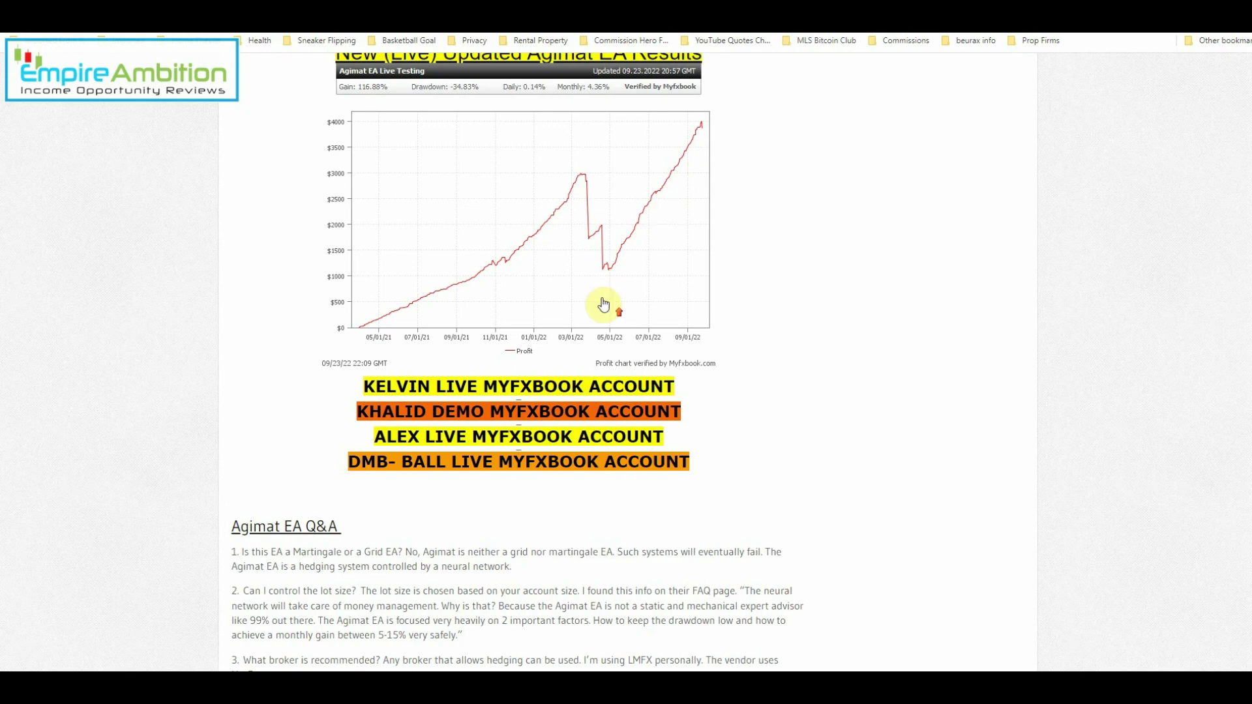
scroll(603, 305, "up", 4)
scroll(613, 316, "down", 3)
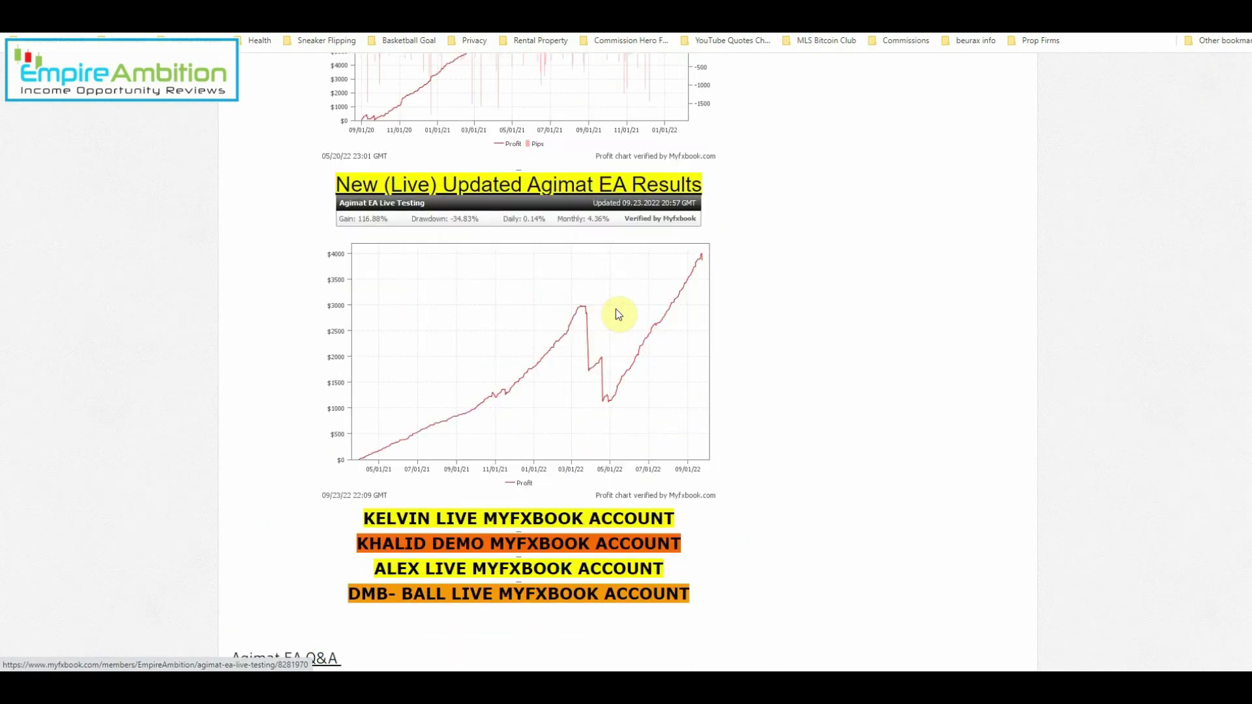
Compare the Agimat EA Live Testing account's Profit and Growth charts (+116.88% gain)
left_click(687, 339)
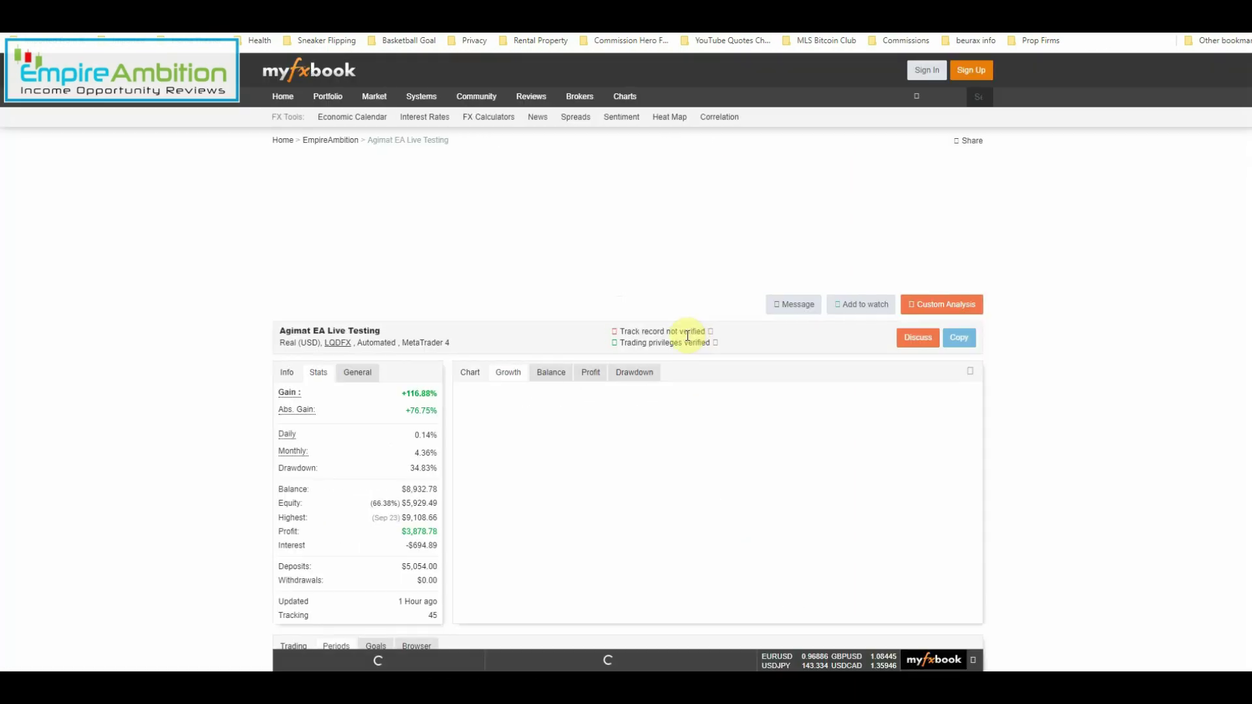
scroll(452, 379, "down", 1)
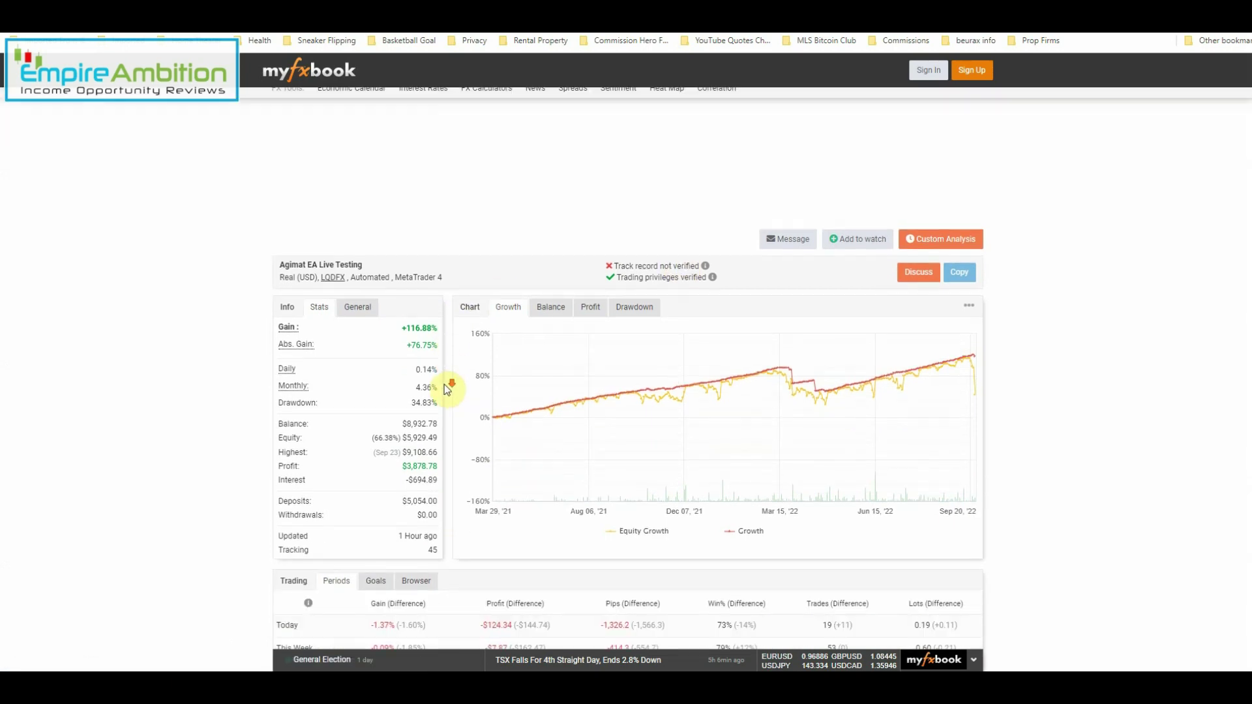
scroll(440, 387, "down", 3)
scroll(439, 391, "up", 2)
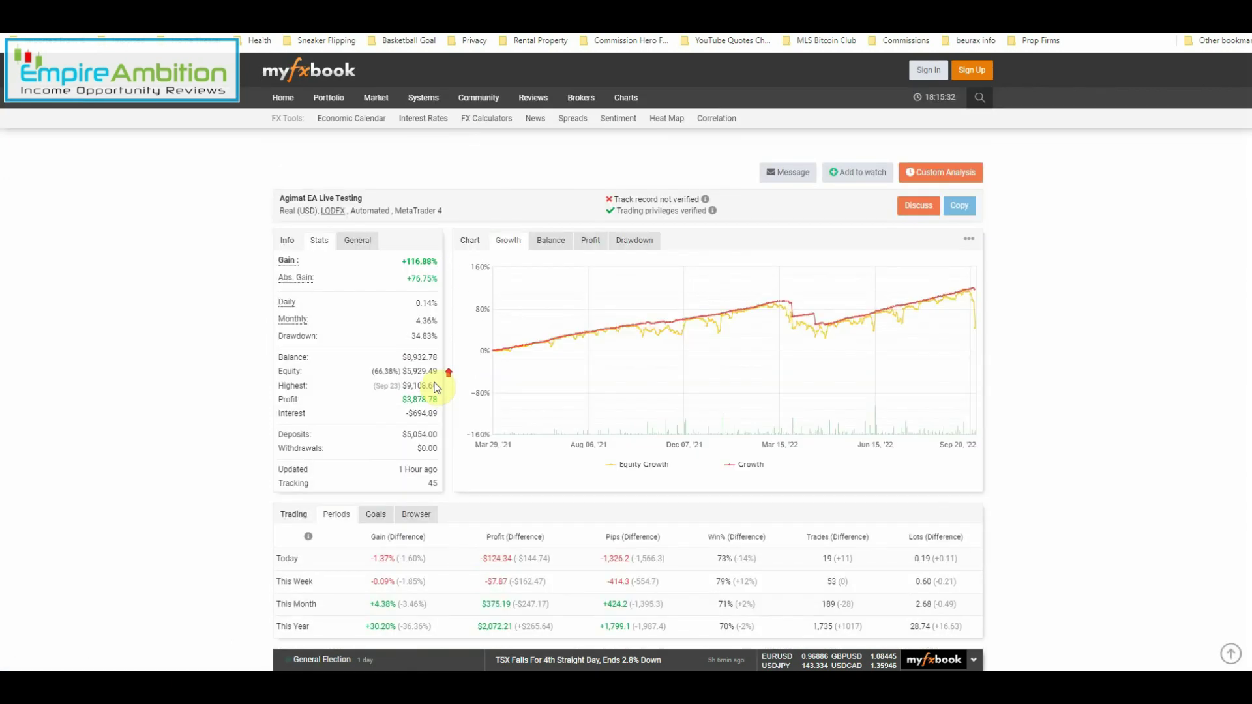
left_click(585, 241)
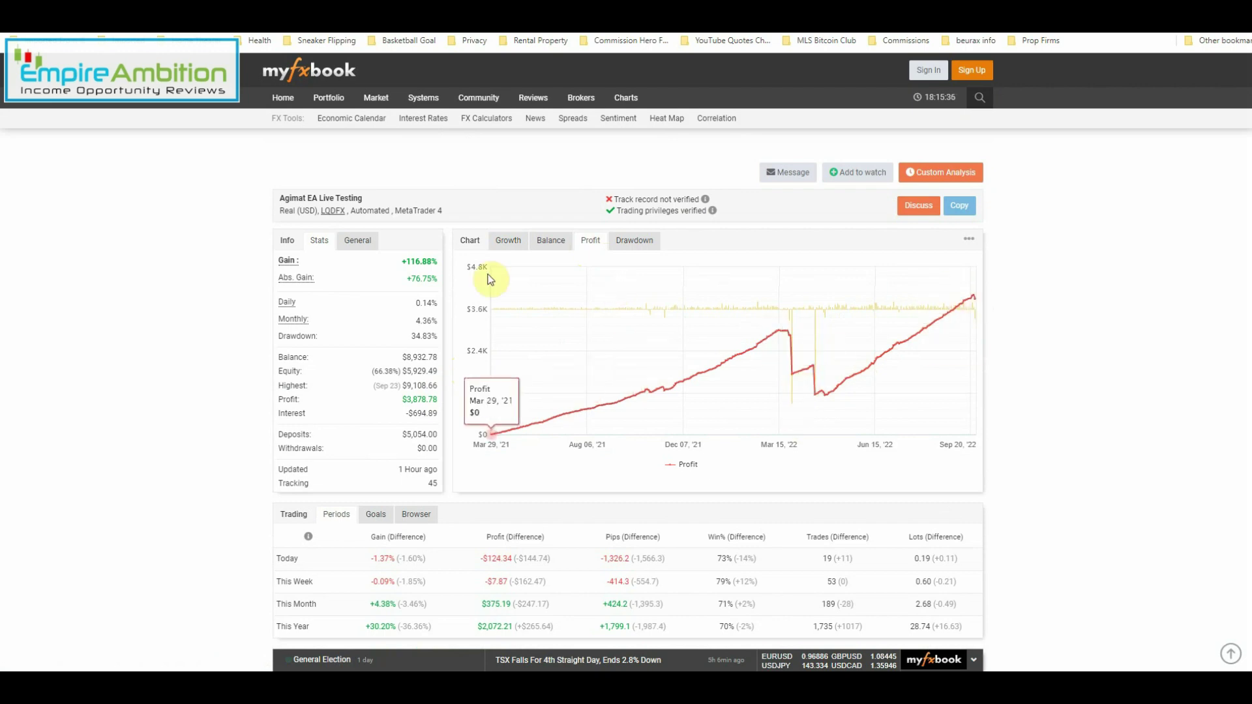
left_click(507, 240)
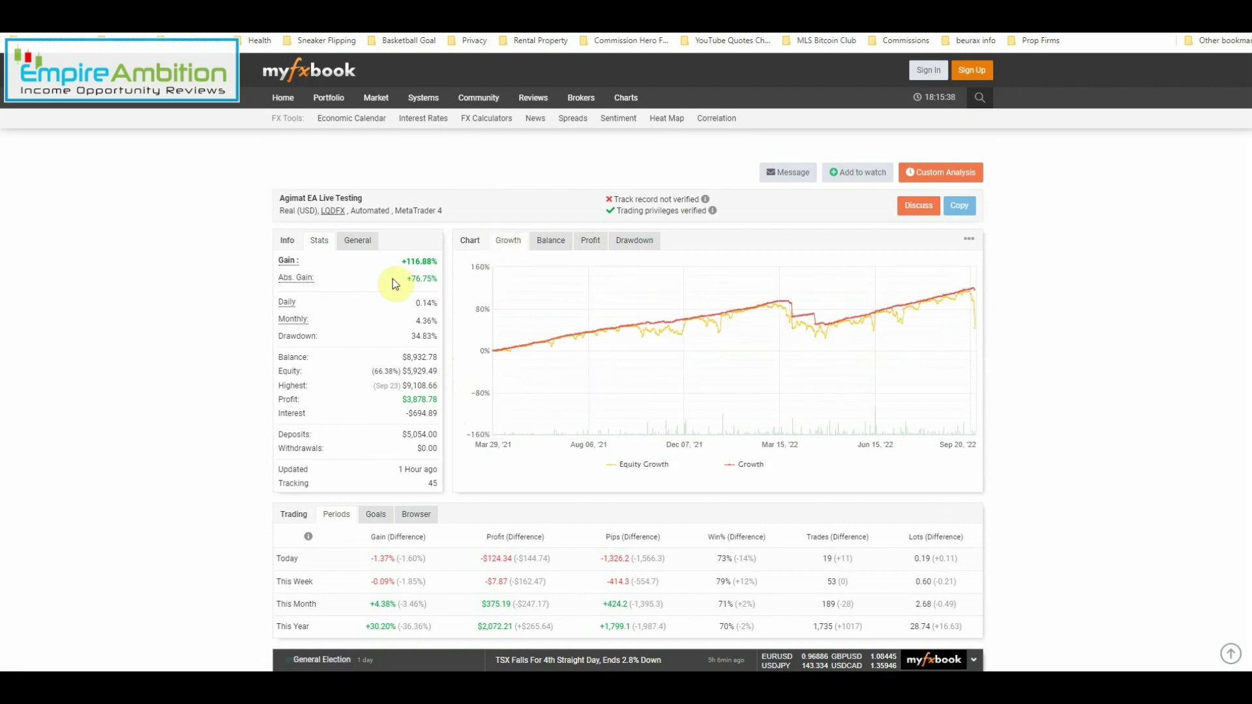
scroll(521, 399, "up", 1)
scroll(522, 399, "up", 3)
scroll(521, 399, "up", 2)
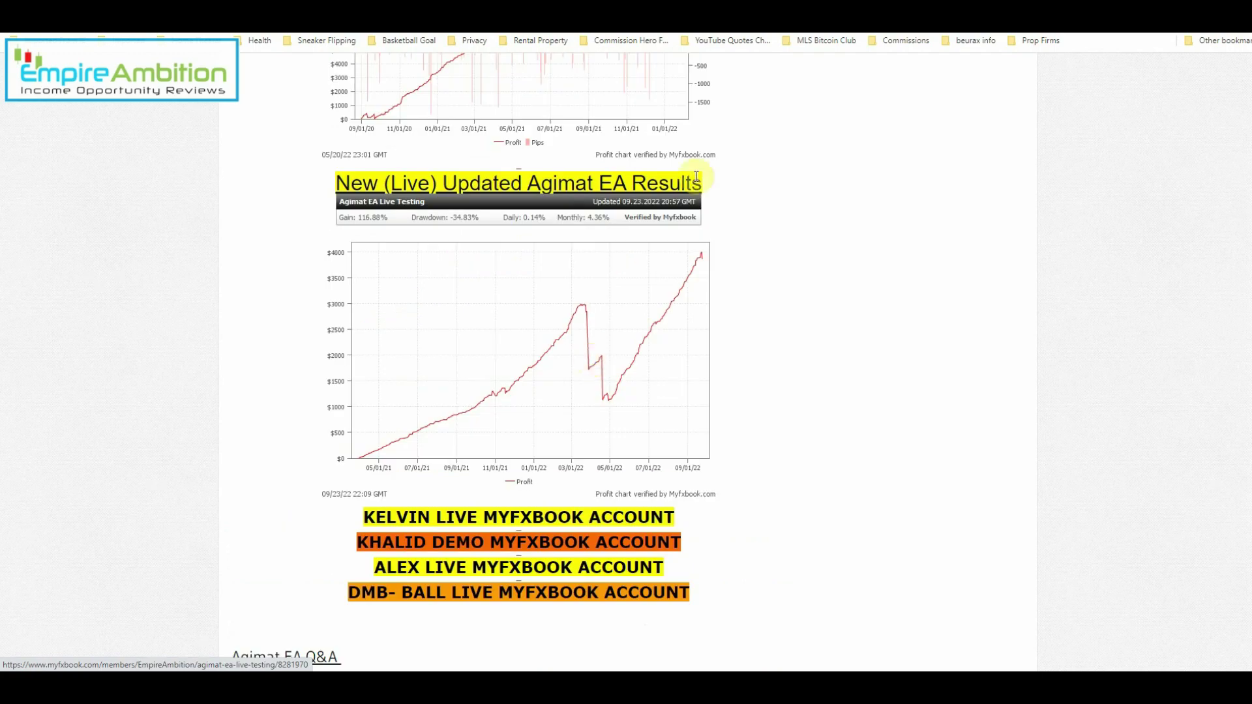
left_click(598, 313)
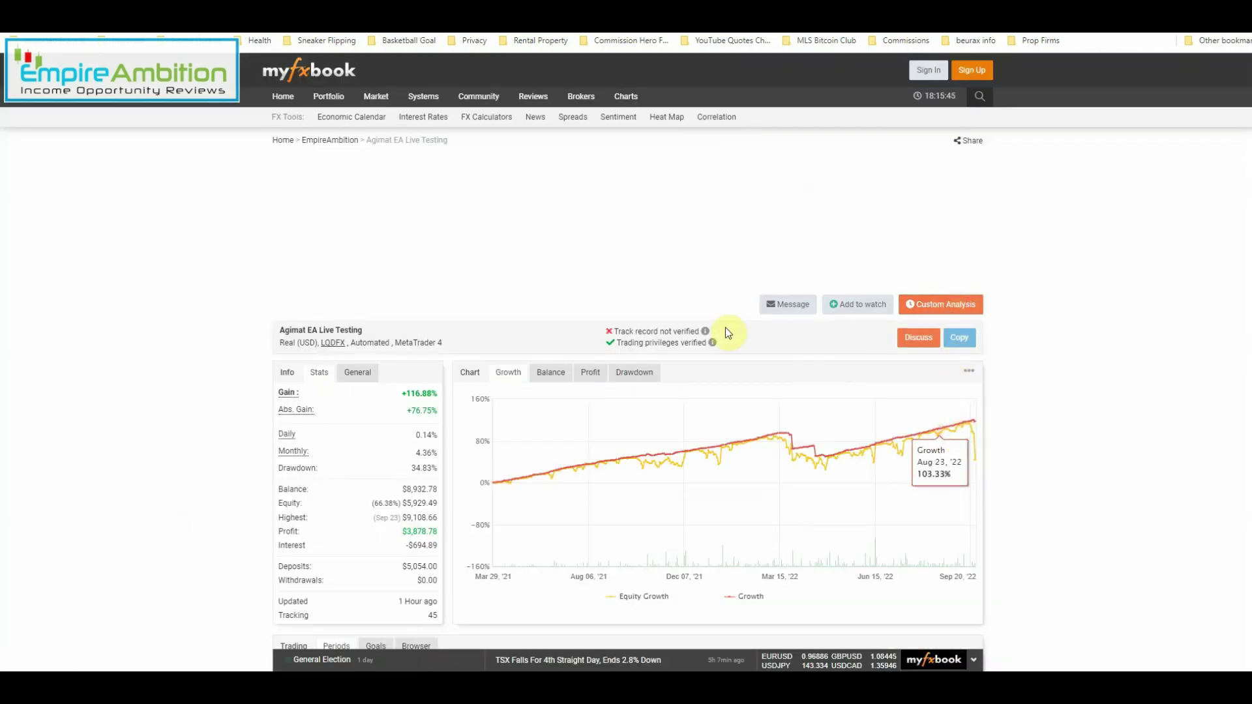
mouse_move(933, 460)
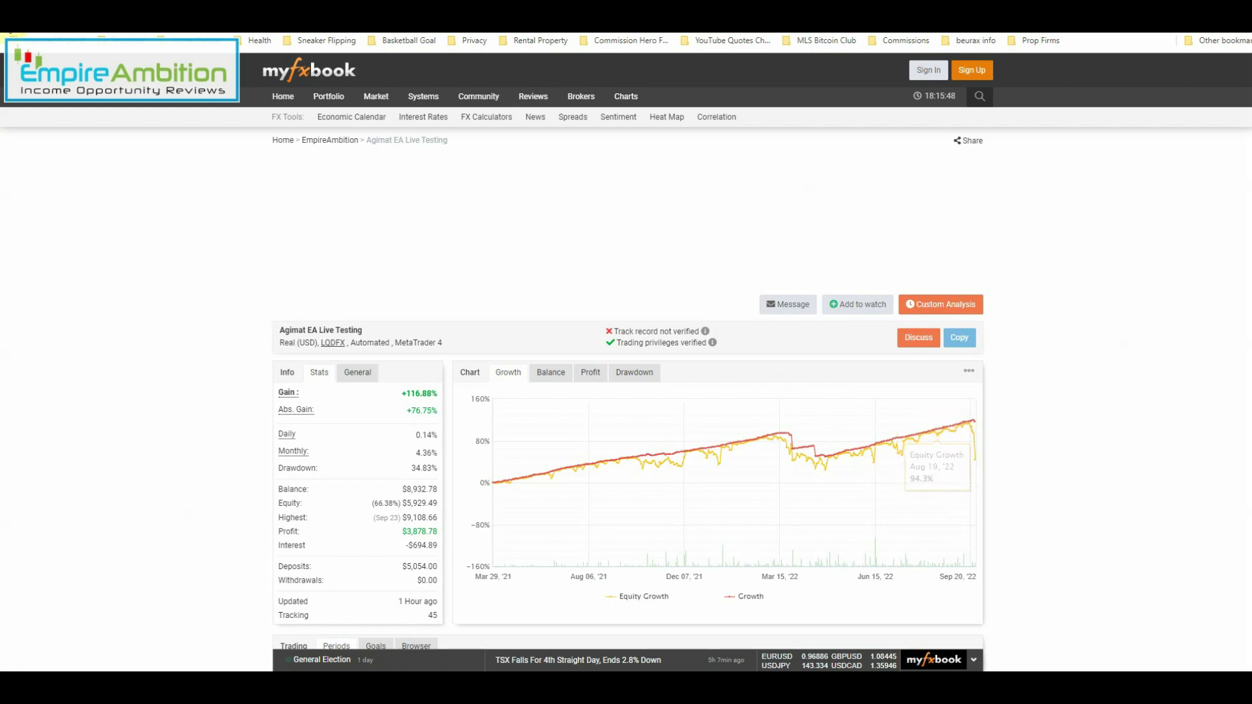
scroll(778, 391, "up", 3)
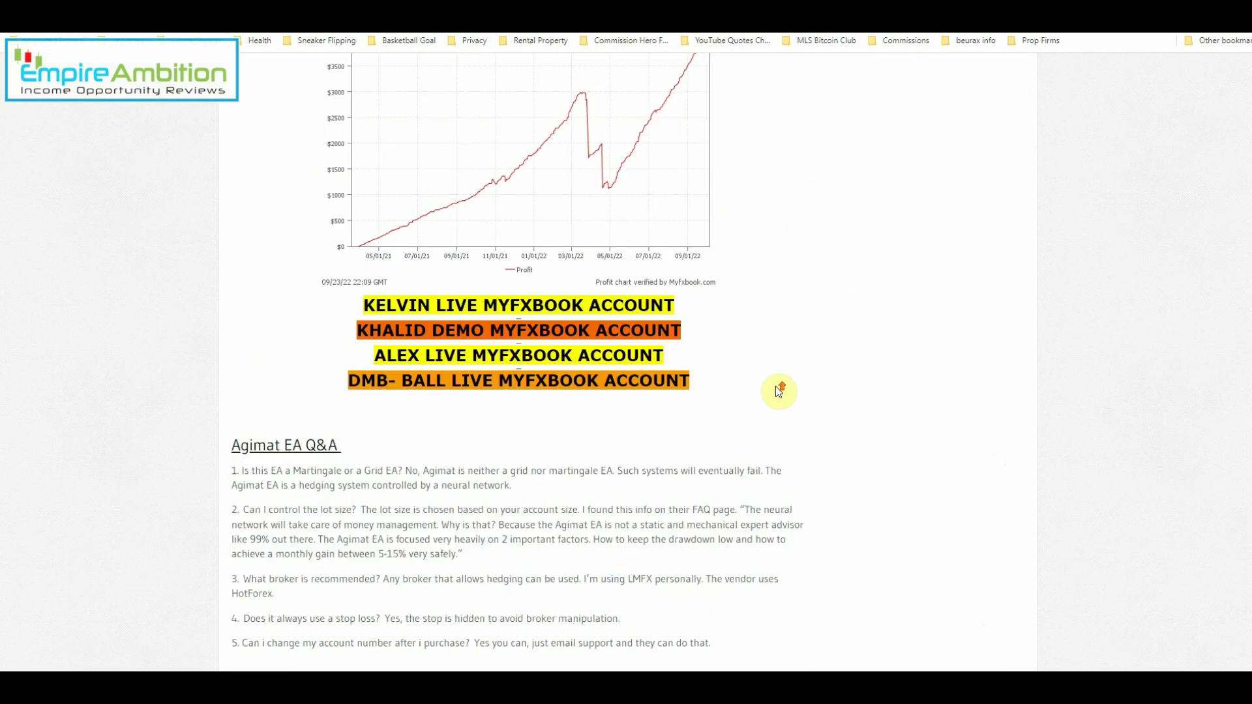
scroll(778, 392, "up", 2)
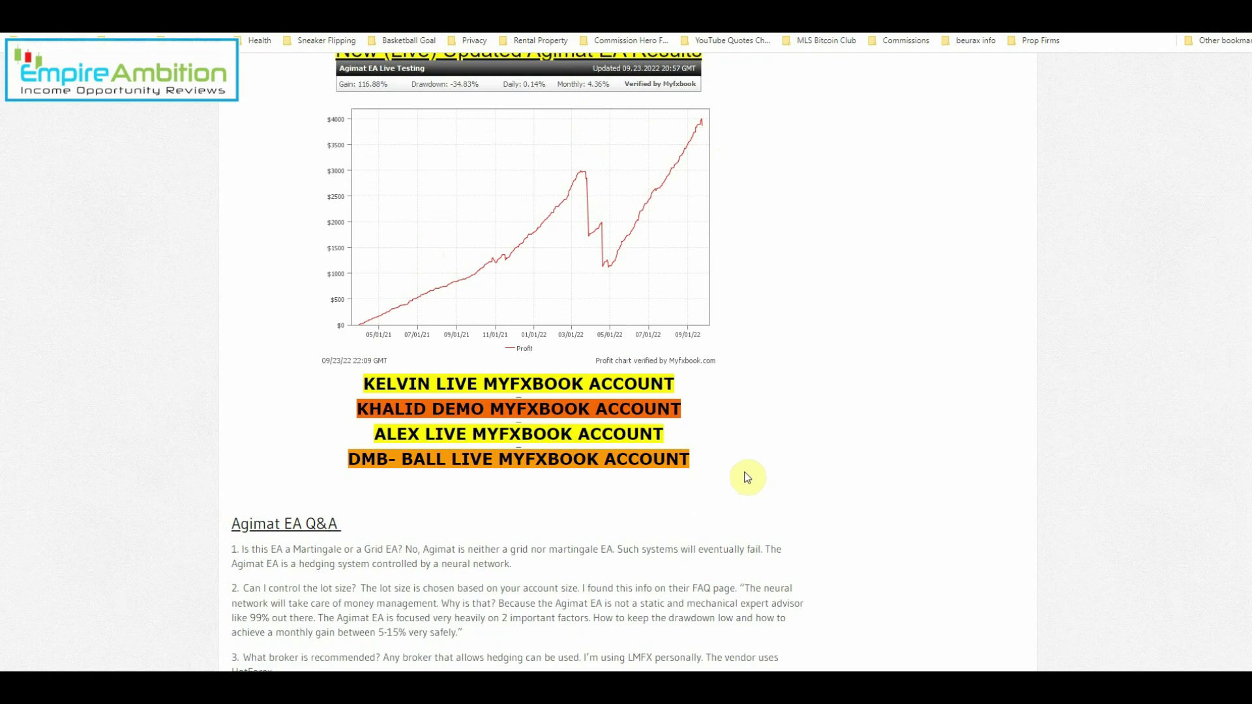
scroll(745, 478, "up", 2)
scroll(774, 424, "up", 4)
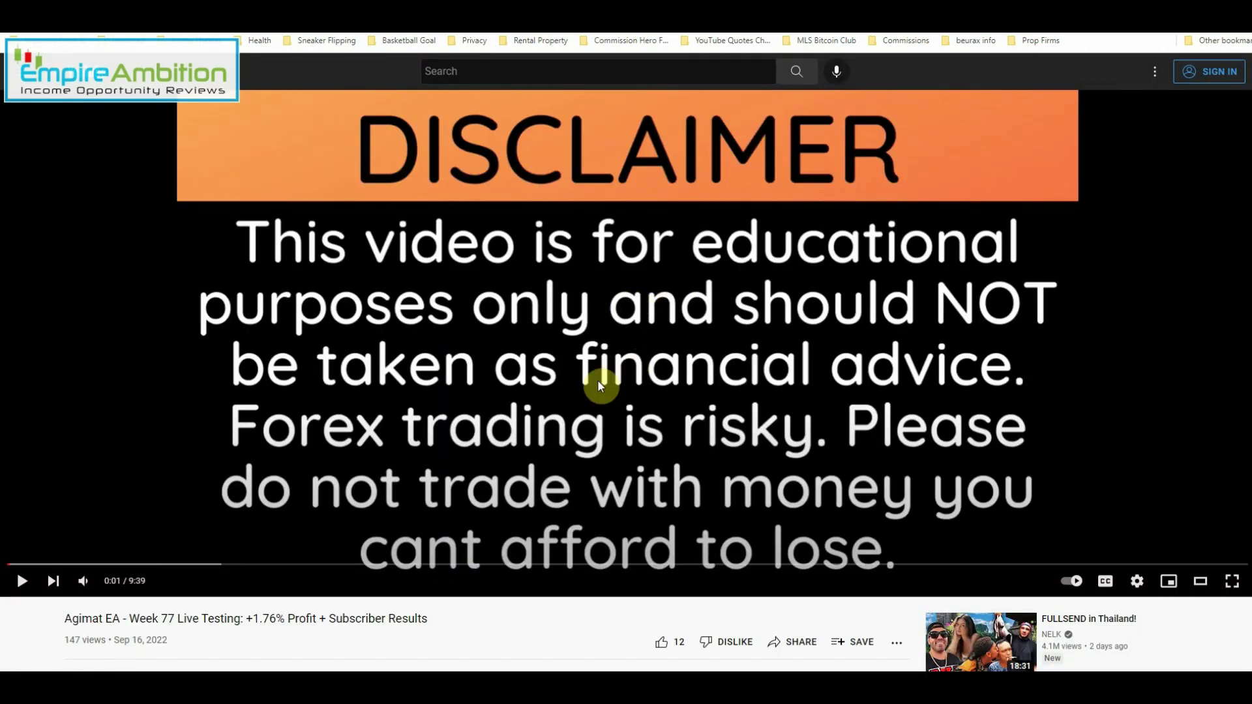
scroll(586, 386, "down", 3)
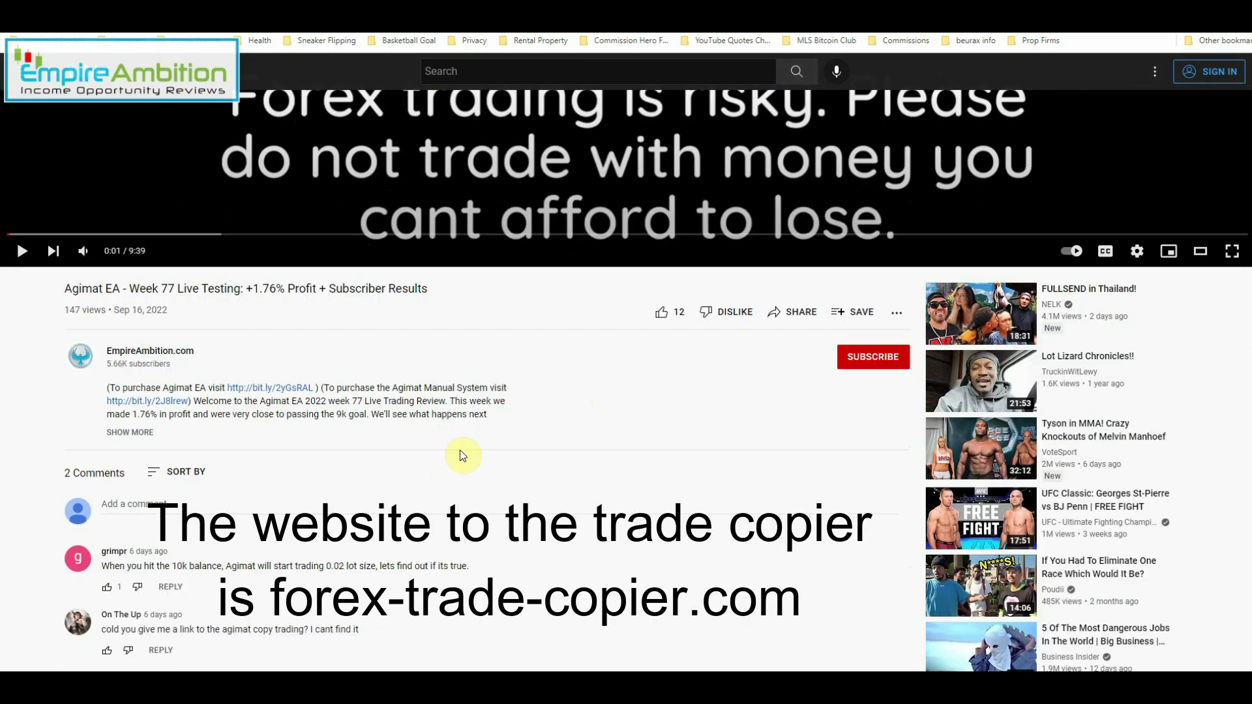
scroll(495, 418, "up", 3)
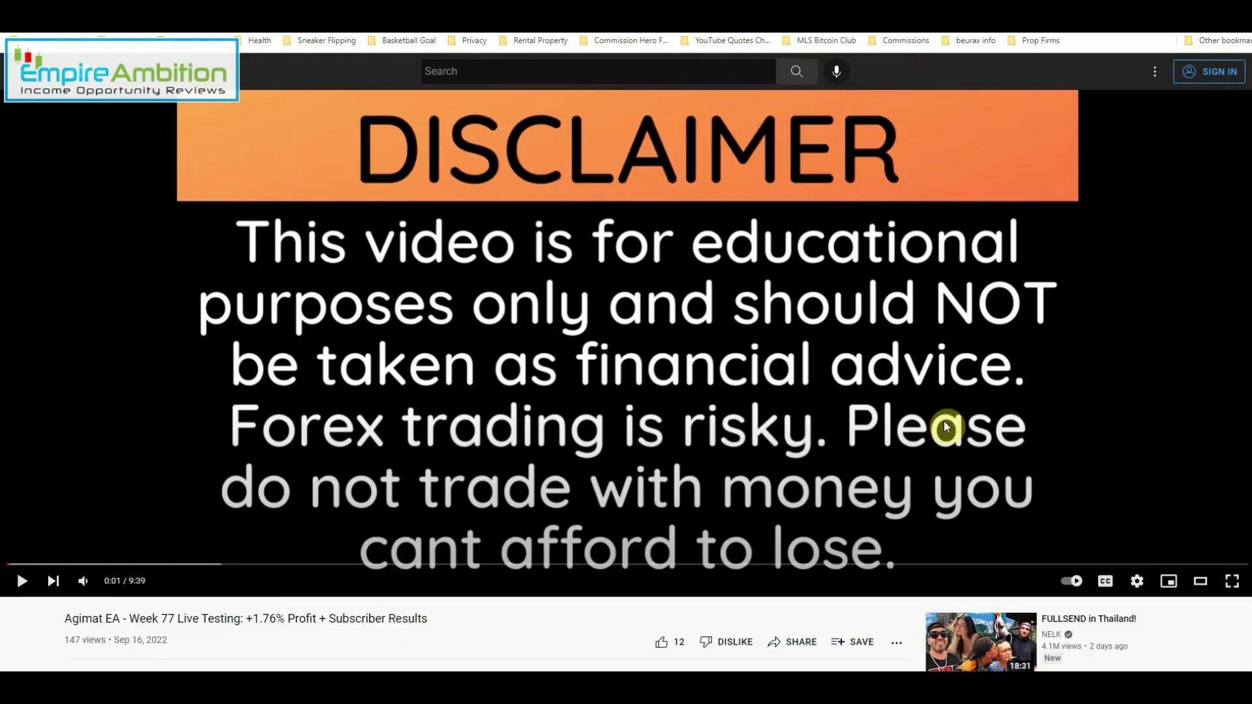